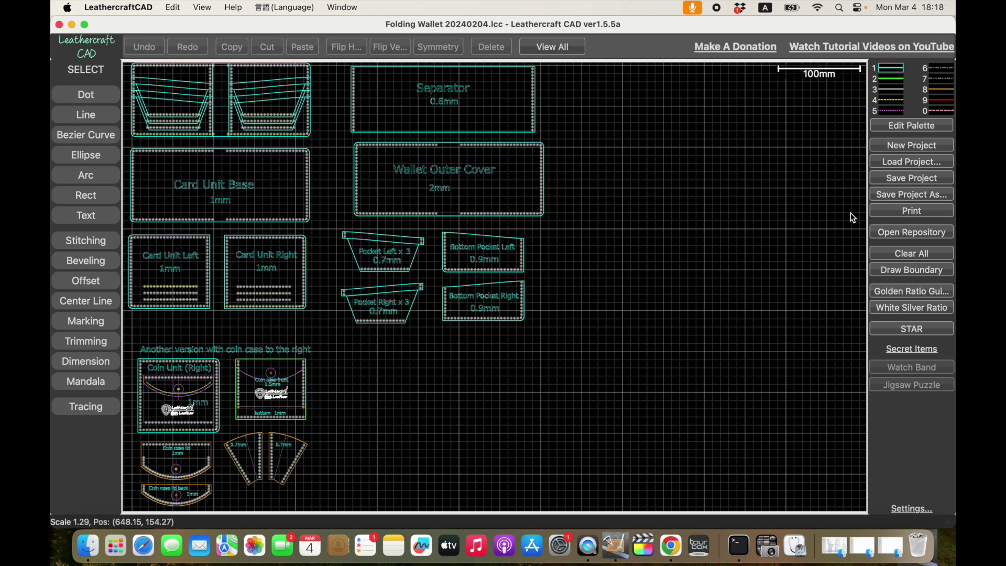
Set the page setup to A4 portrait at 100% scaling and confirm it
left_click(879, 212)
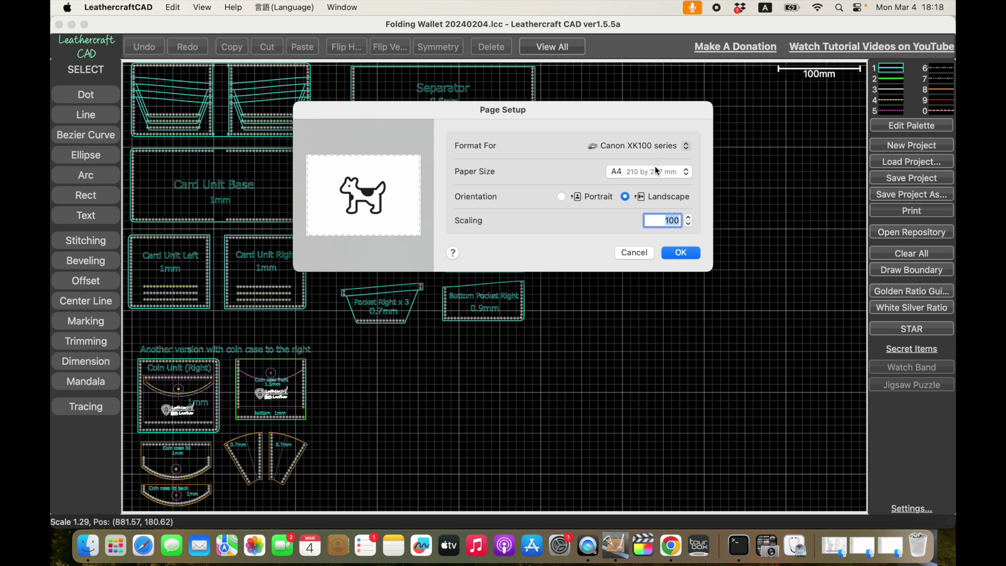
left_click(576, 197)
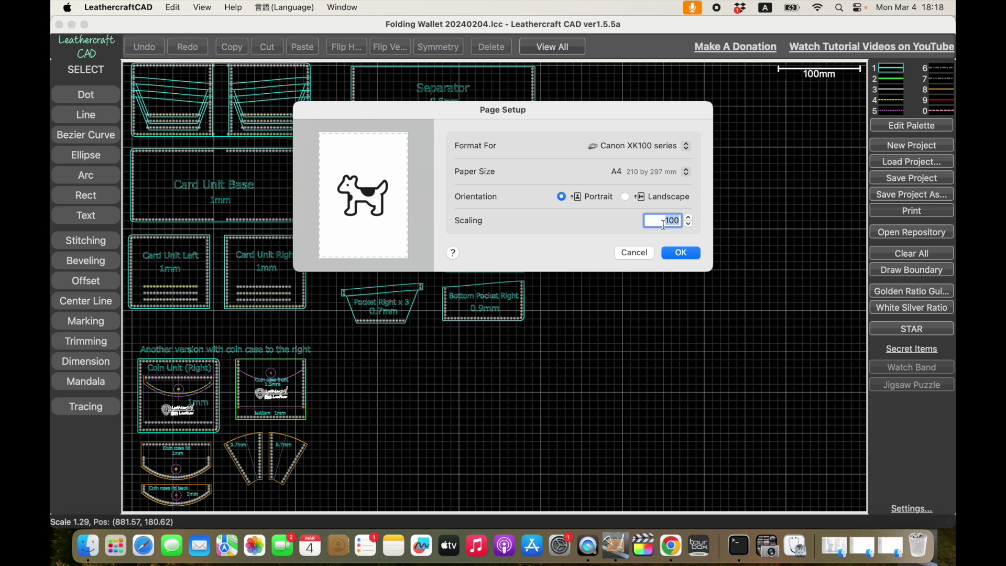
left_click(679, 253)
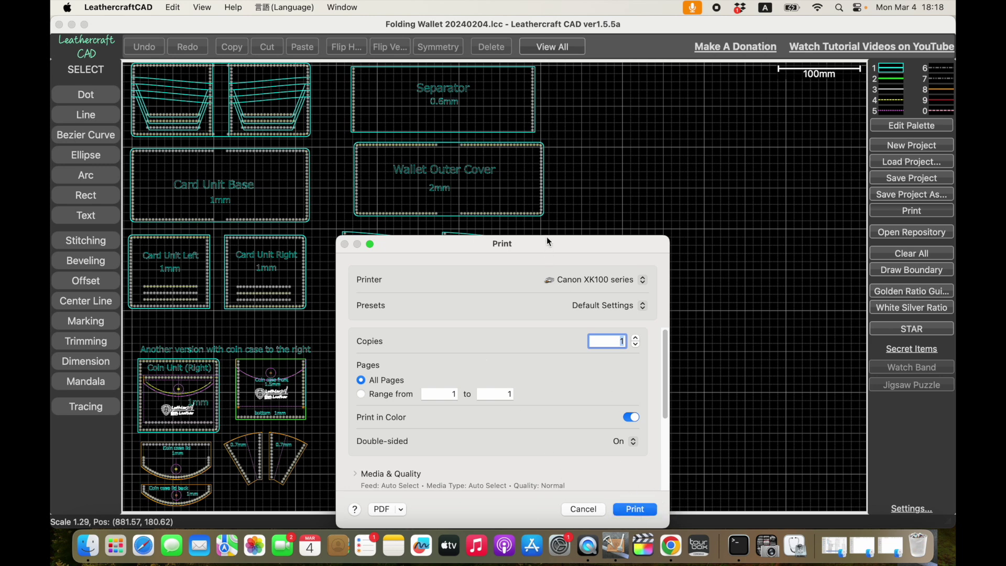
Print the Folding Wallet pattern and dismiss the 100mm scale-check reminder to reach Print Preview
left_click_drag(546, 240, 528, 87)
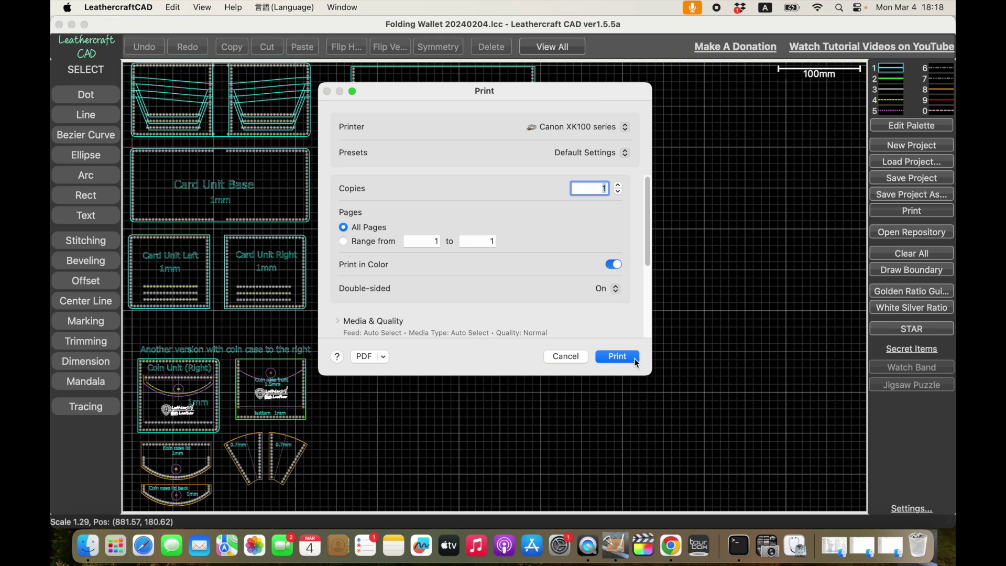
left_click(610, 359)
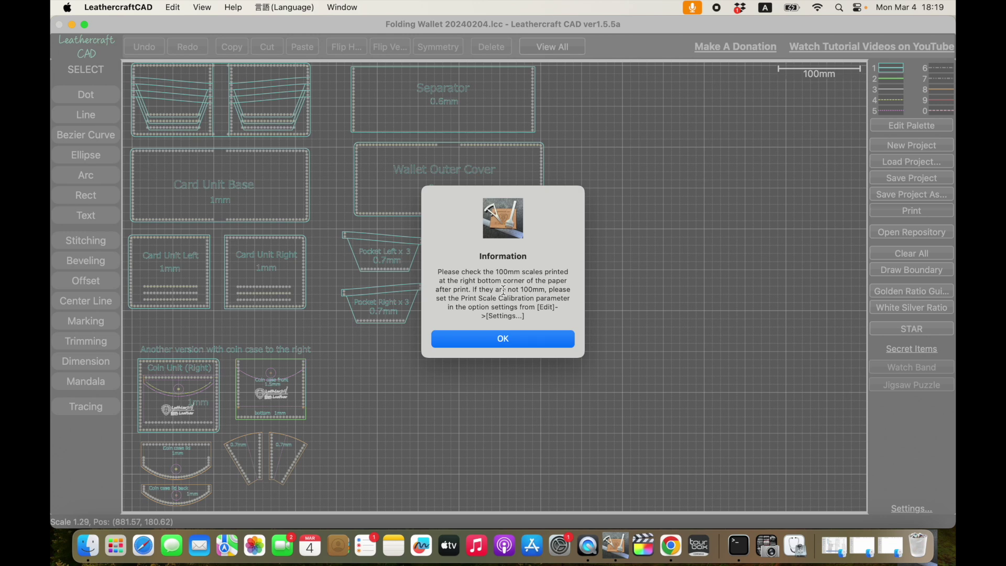
left_click(513, 339)
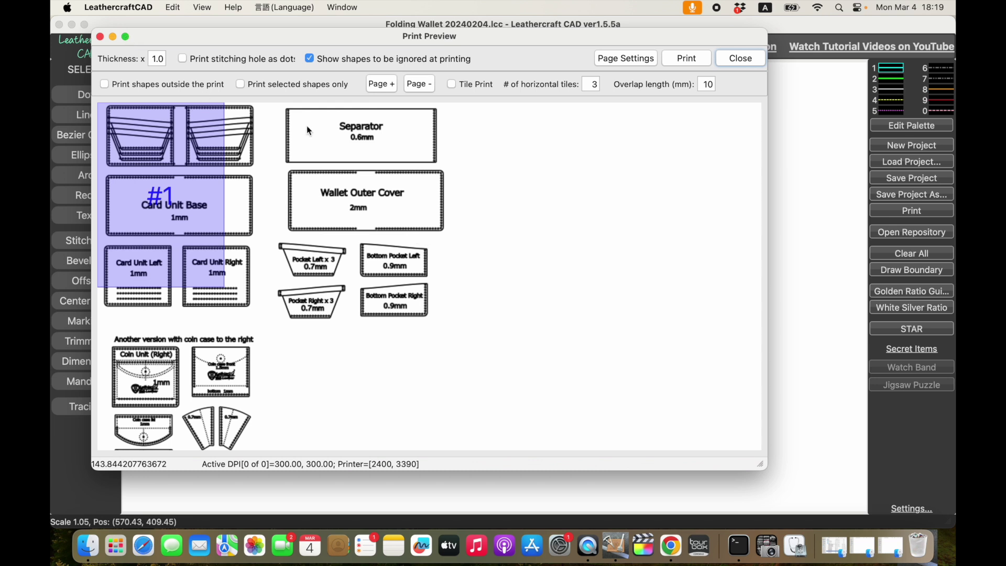
Make the preview full screen, reposition page #1, and add pages up to #4
left_click(126, 37)
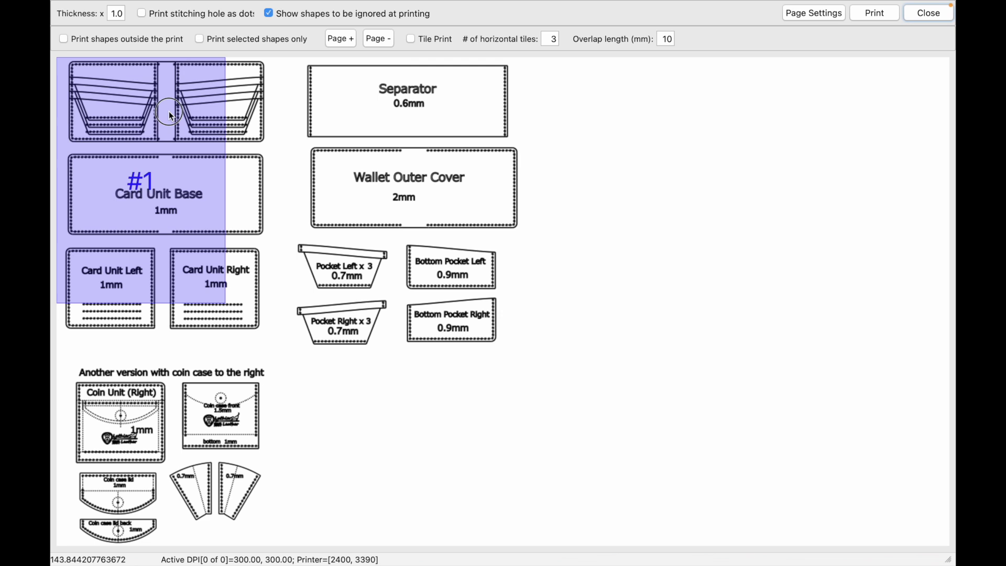
mouse_move(171, 115)
left_mouse_down()
mouse_move(204, 136)
mouse_move(166, 115)
mouse_move(158, 128)
mouse_move(209, 191)
mouse_move(181, 121)
left_mouse_up()
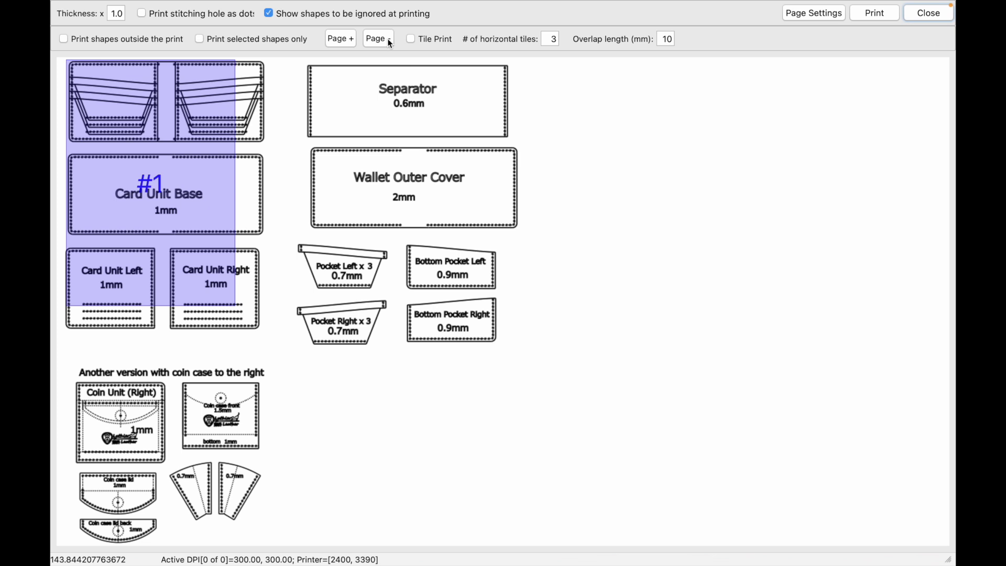
left_click(347, 39)
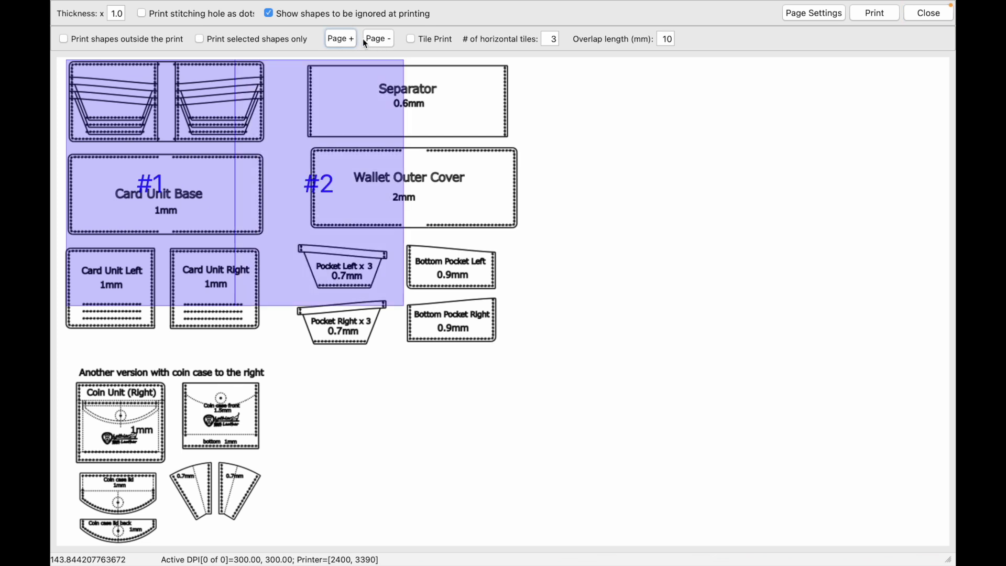
left_click(378, 39)
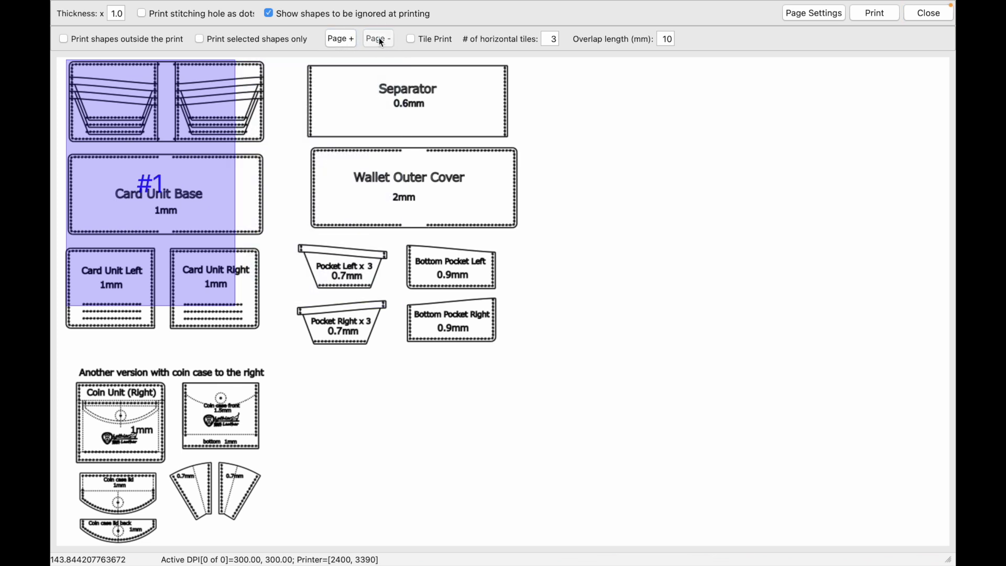
left_click(339, 41)
left_click(339, 40)
left_click(339, 40)
Place pages #2, #3 and #4 over the coin case, Separator/Outer Cover and Bottom Pocket pieces
left_click_drag(348, 118, 194, 394)
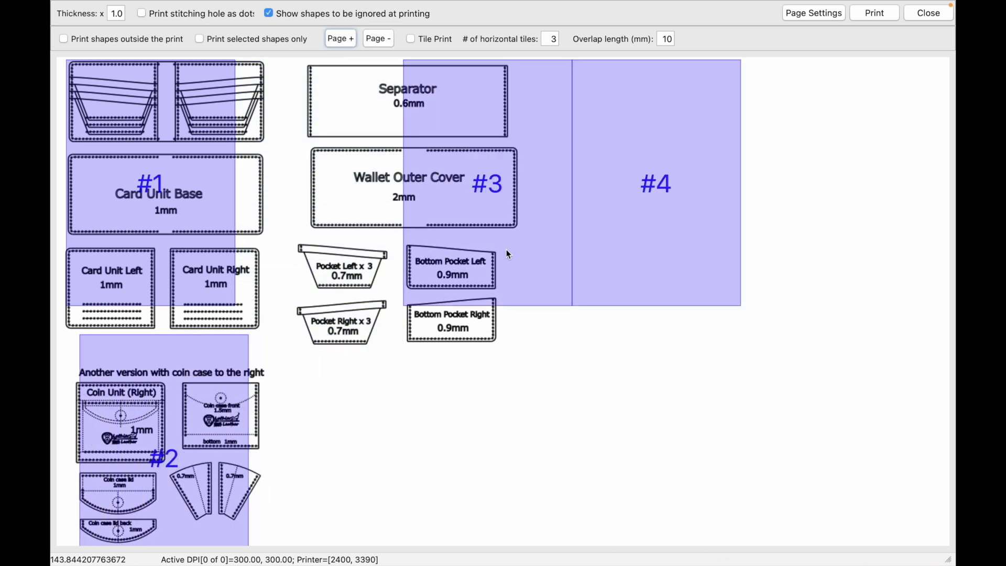
left_click_drag(506, 249, 403, 254)
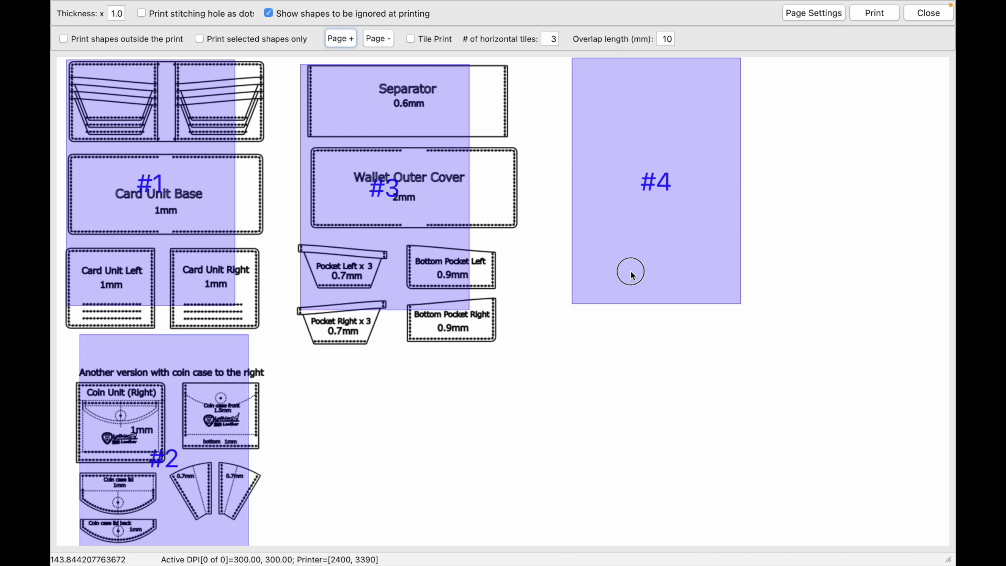
left_click_drag(631, 272, 462, 499)
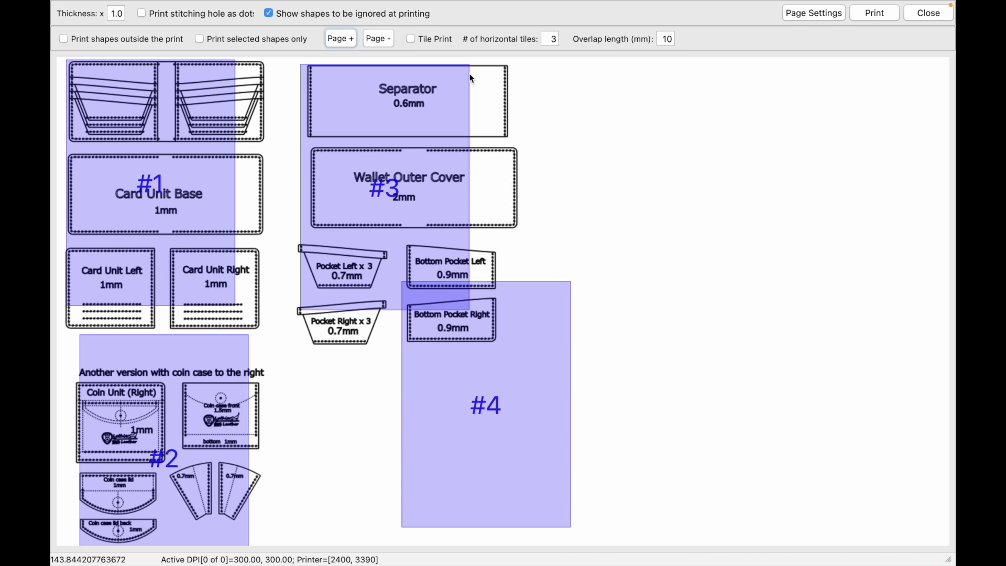
Turn on Tile Print, add tile pages #5 and #6, and try 2 then 4 horizontal tiles
left_click(440, 39)
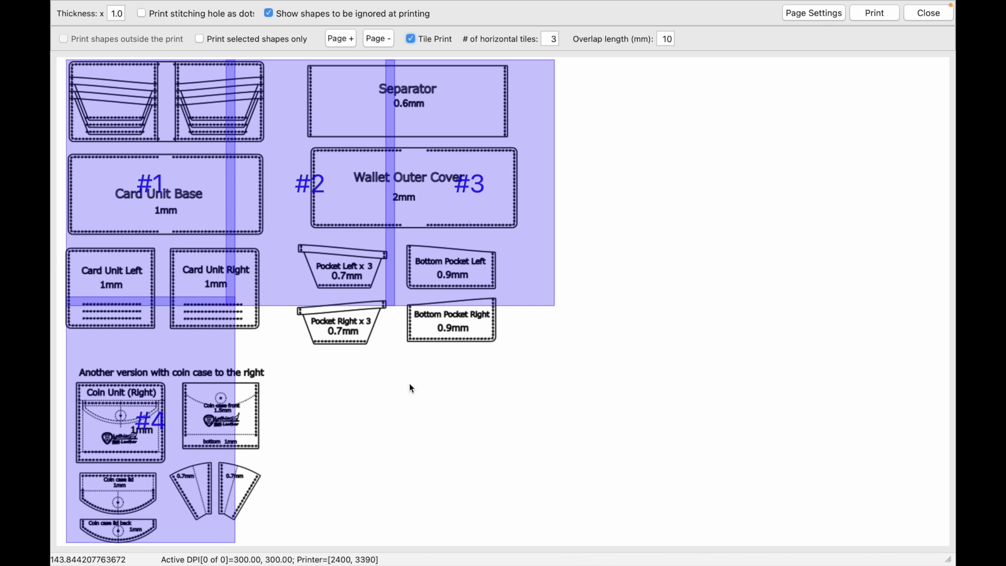
left_click(339, 42)
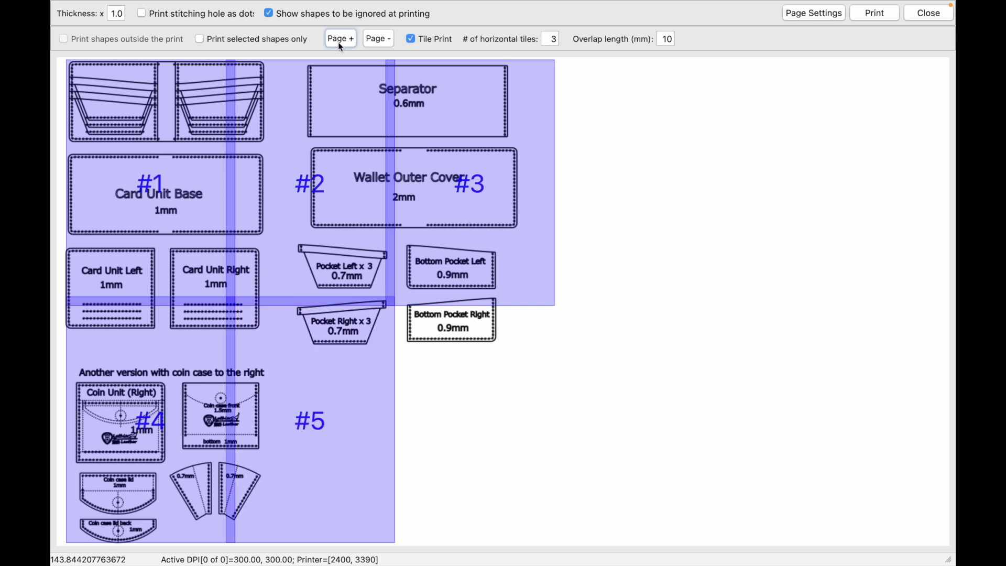
left_click(339, 42)
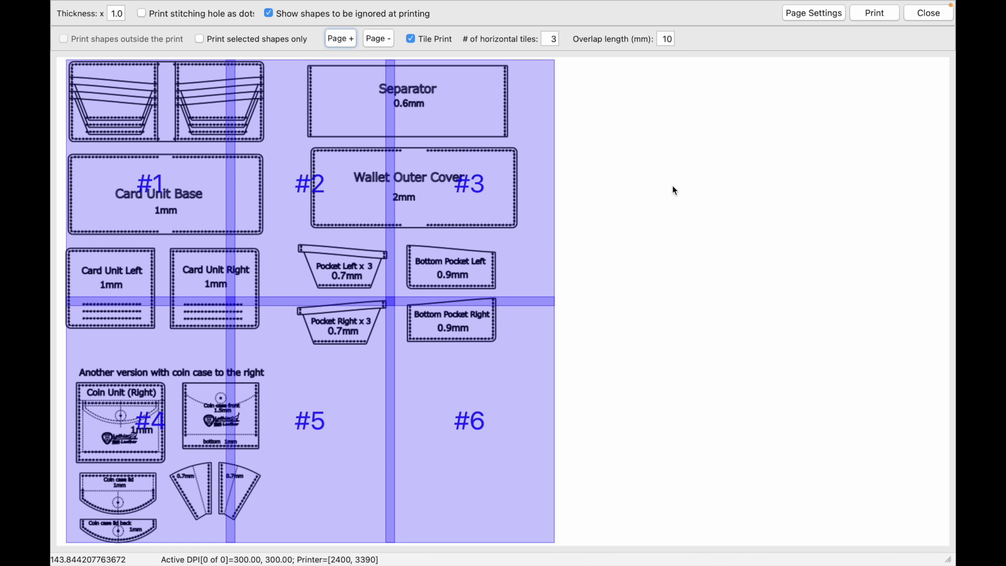
left_click(548, 41)
type("2")
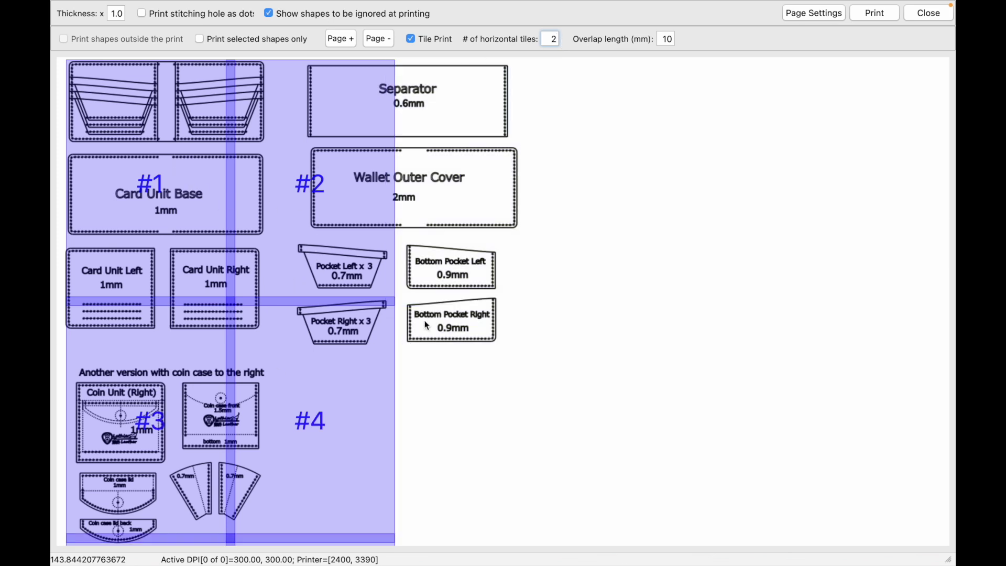
key("BackSpace")
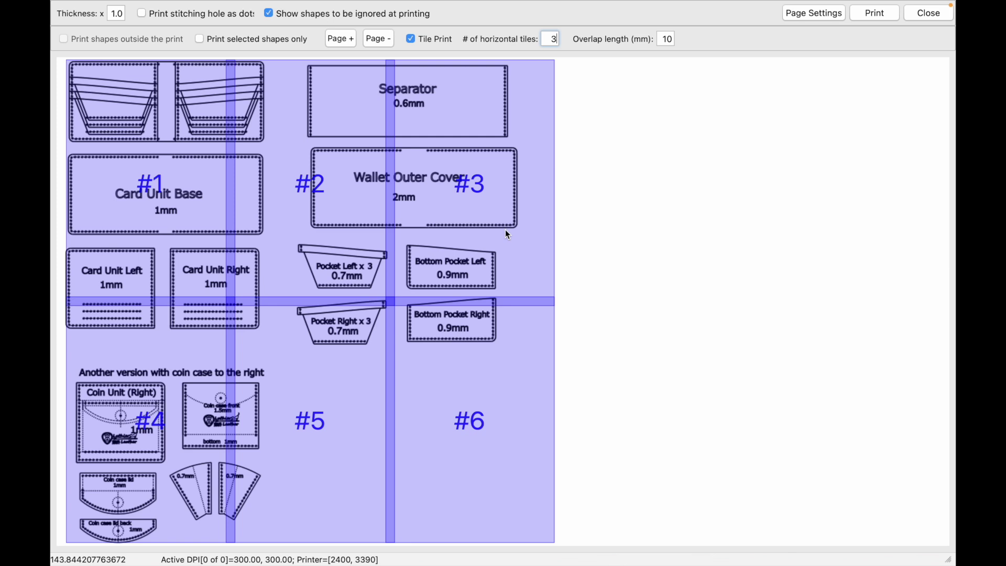
type("4")
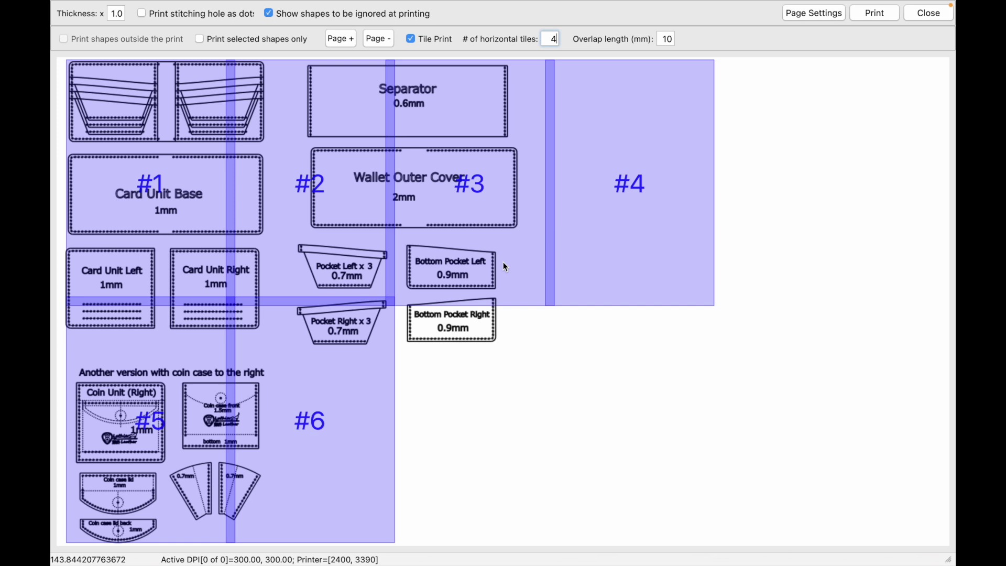
Settle on 3 horizontal tiles with six pages and shift the grid over the pattern
left_click(345, 41)
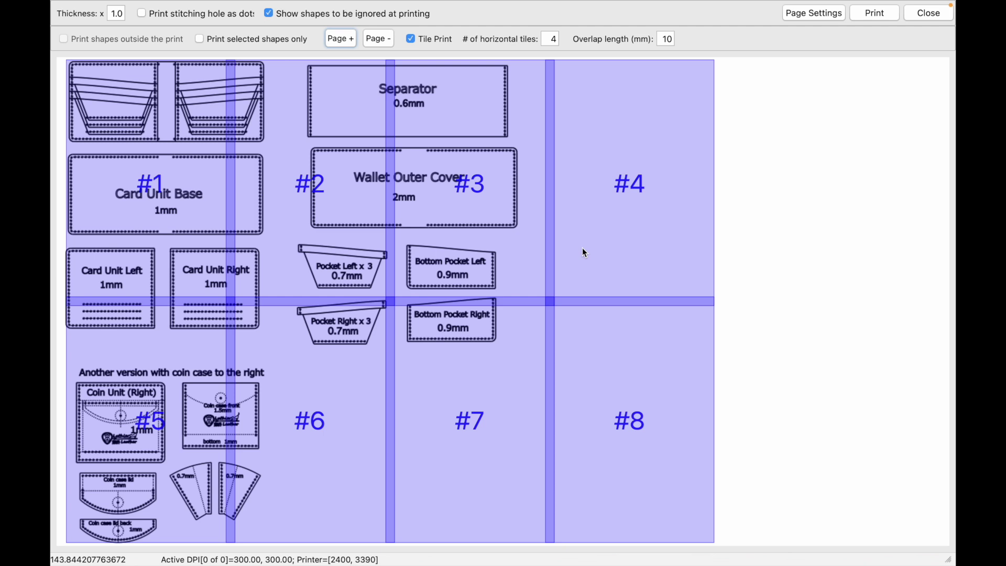
double_click(554, 39)
type("3")
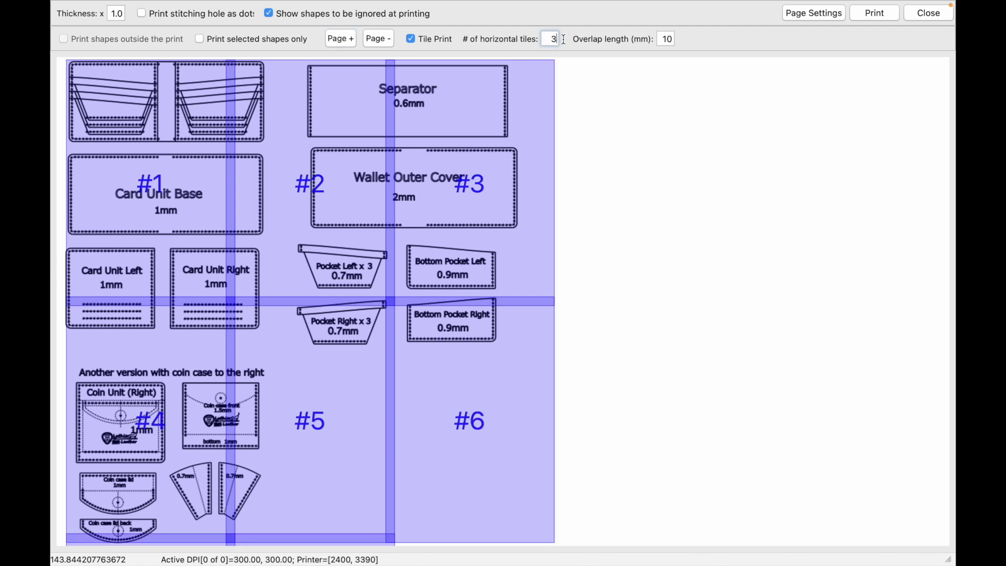
left_click(390, 42)
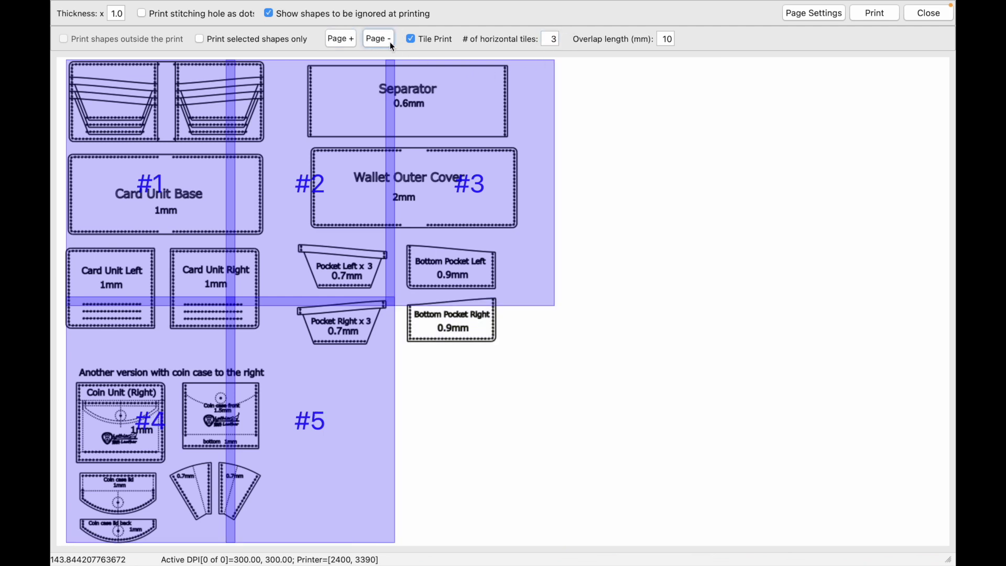
left_click(350, 42)
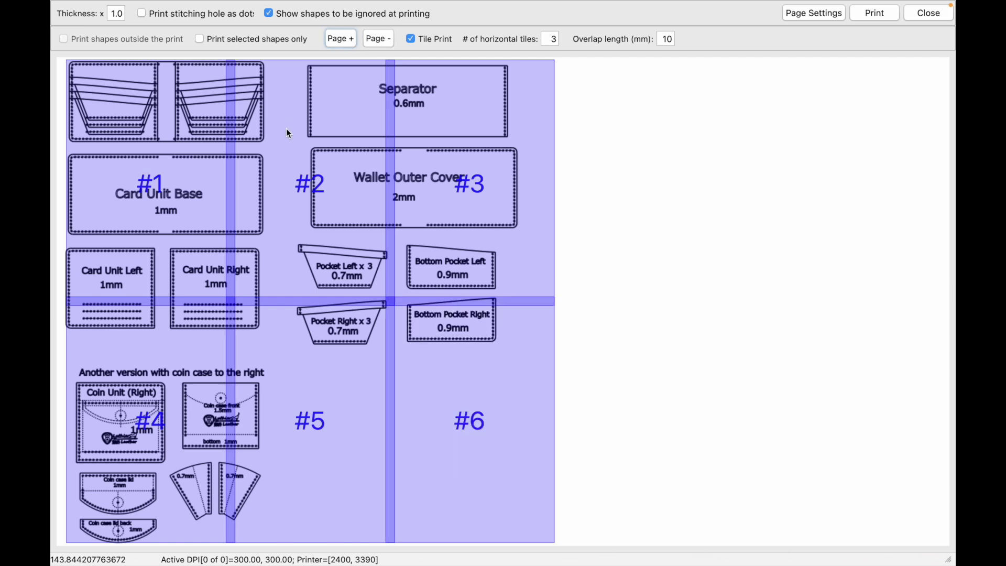
mouse_move(287, 134)
left_mouse_down()
mouse_move(314, 112)
mouse_move(293, 108)
mouse_move(285, 126)
mouse_move(287, 108)
mouse_move(294, 137)
mouse_move(286, 126)
left_mouse_up()
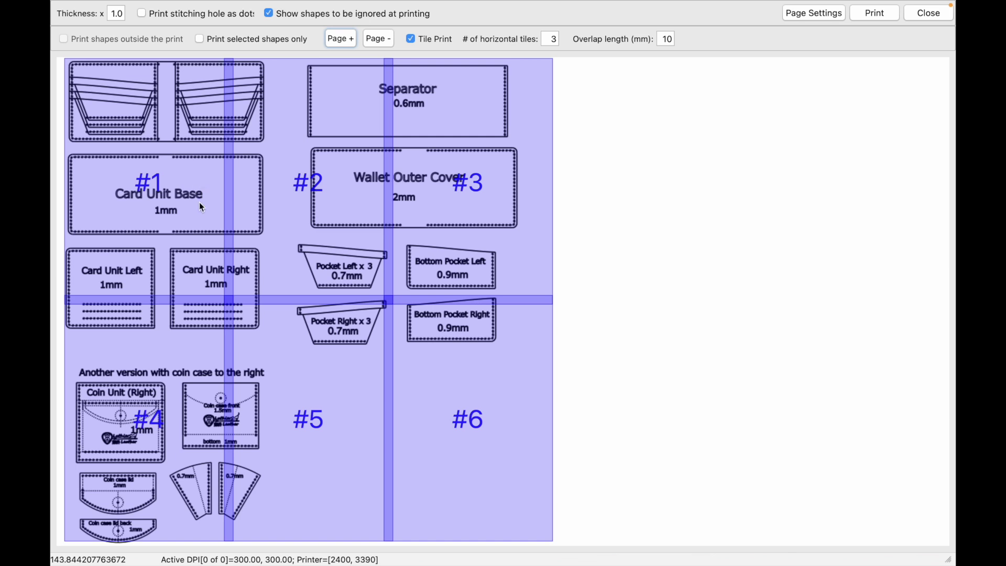
Switch the pages to landscape and set 2 horizontal tiles, giving a two-by-three grid
left_click(812, 18)
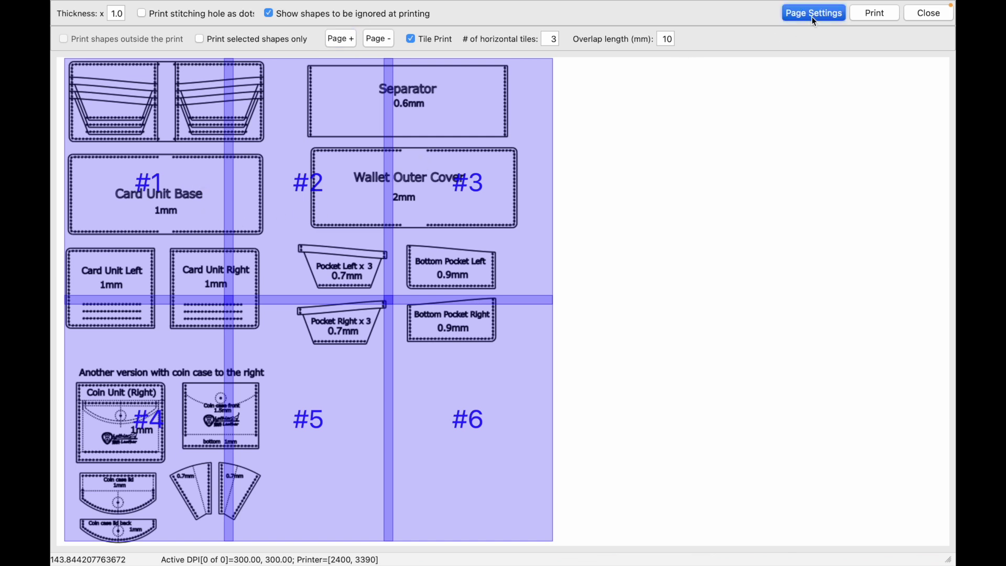
left_click(467, 142)
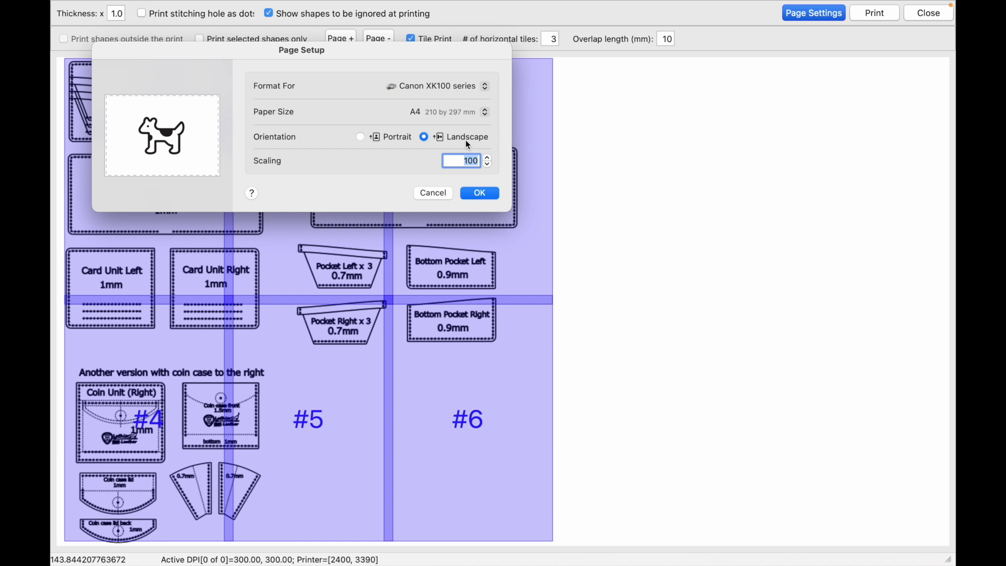
left_click(470, 198)
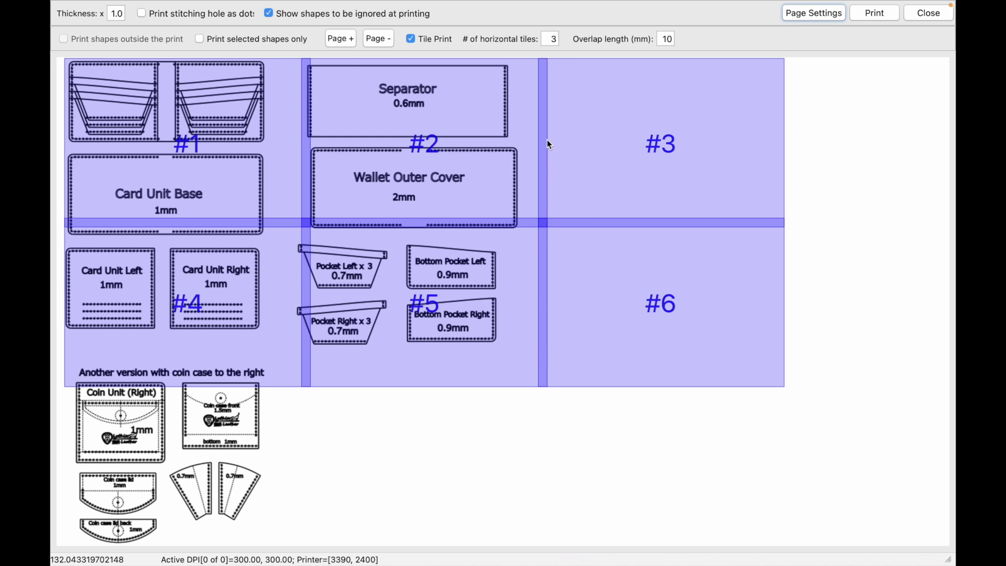
double_click(552, 41)
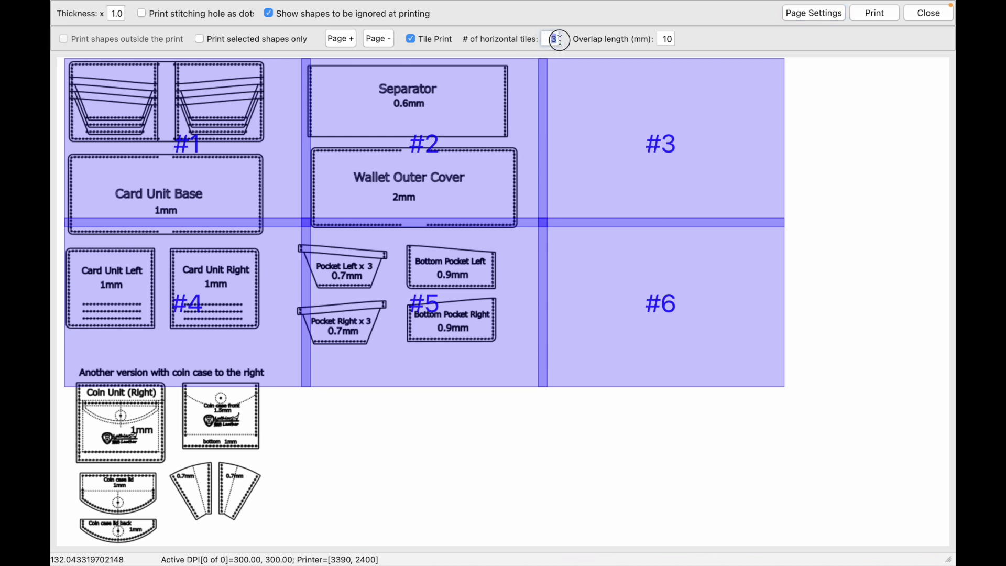
type("2")
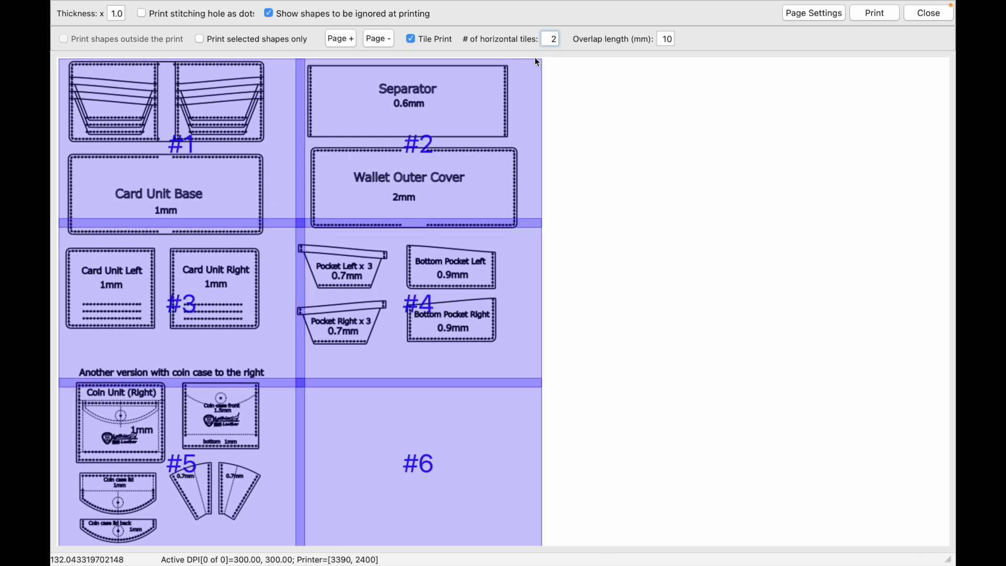
left_click(665, 39)
key("Delete")
type("2")
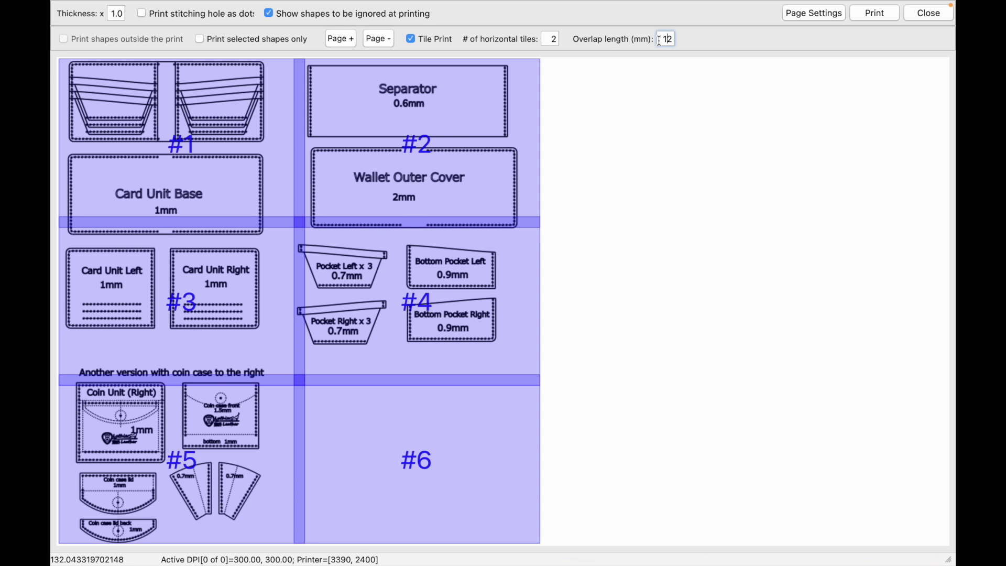
key("BackSpace")
key("BackSpace")
type("20")
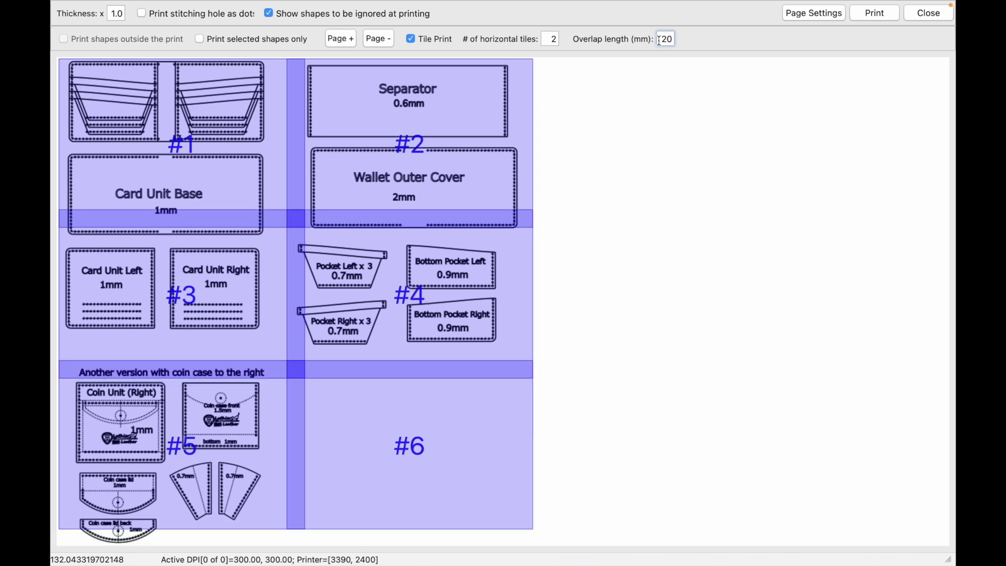
left_click(662, 39)
key("BackSpace")
key("Delete")
type("1")
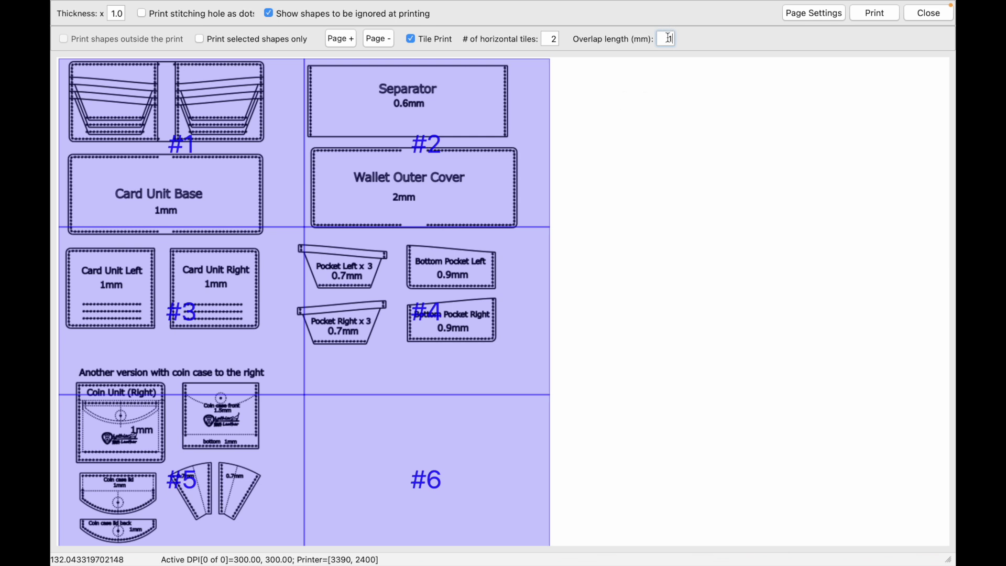
type("1")
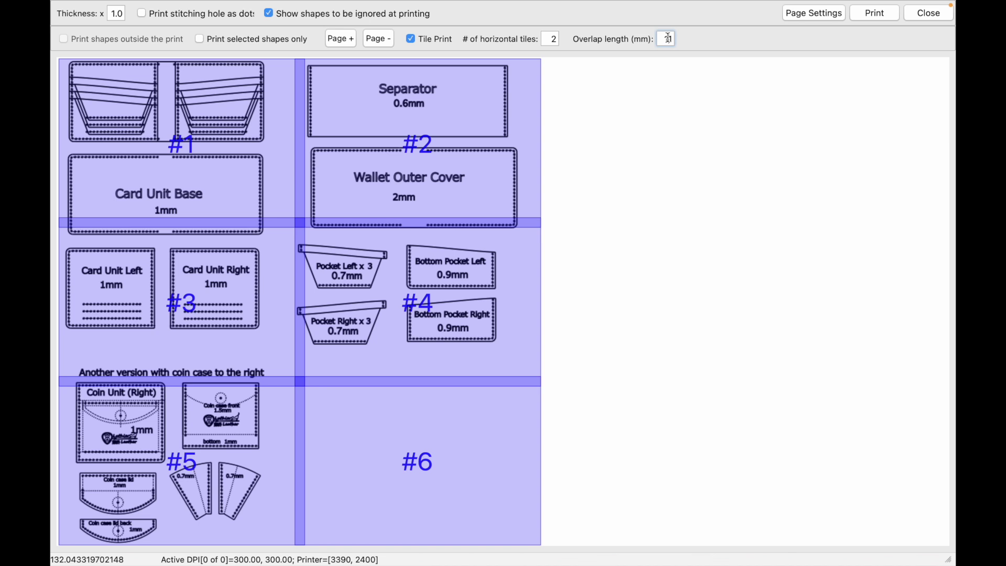
type("0")
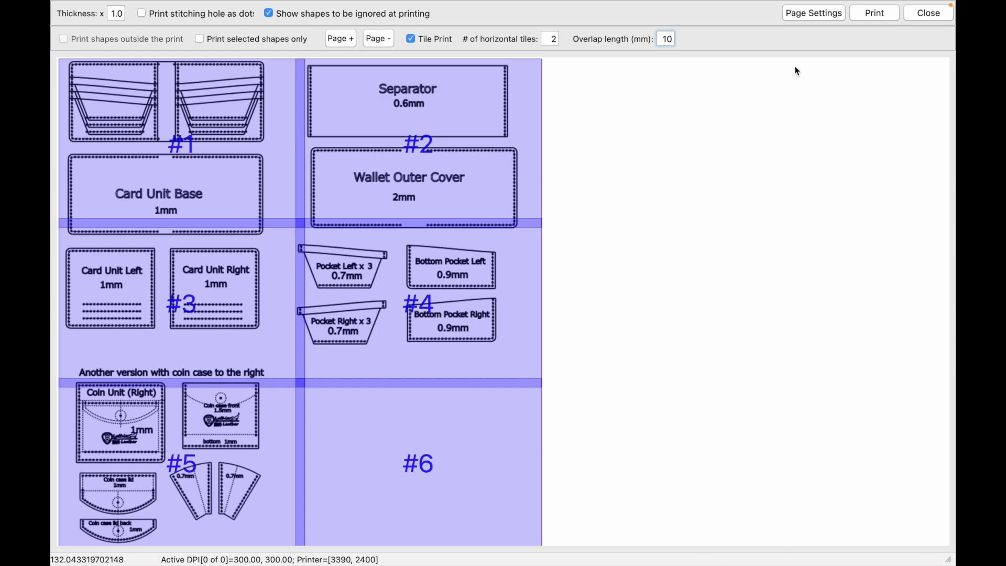
Close Print Preview and hide the grid with View > Show/Hide Grid
left_click(935, 13)
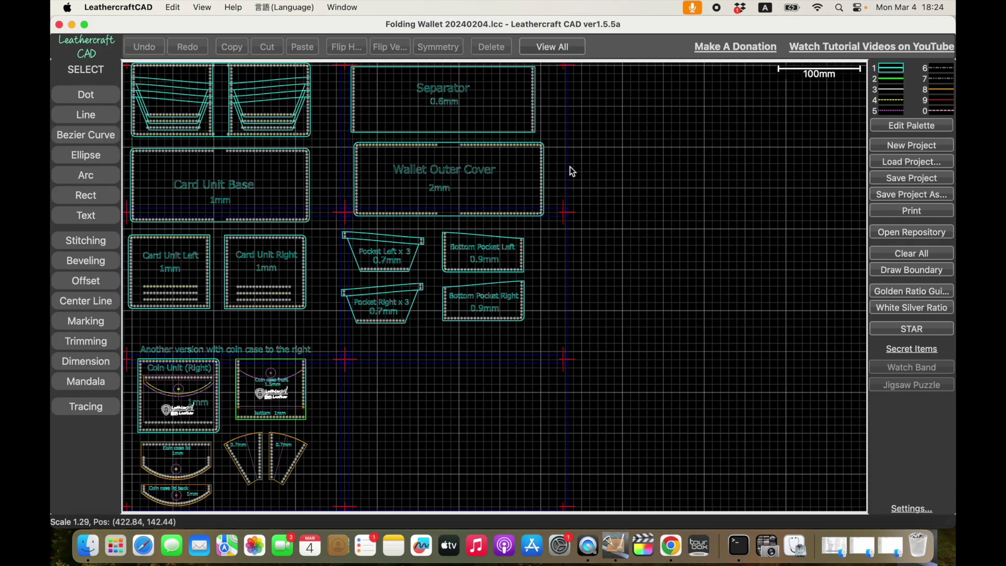
scroll(569, 165, "up", 2)
right_click_drag(591, 178, 681, 194)
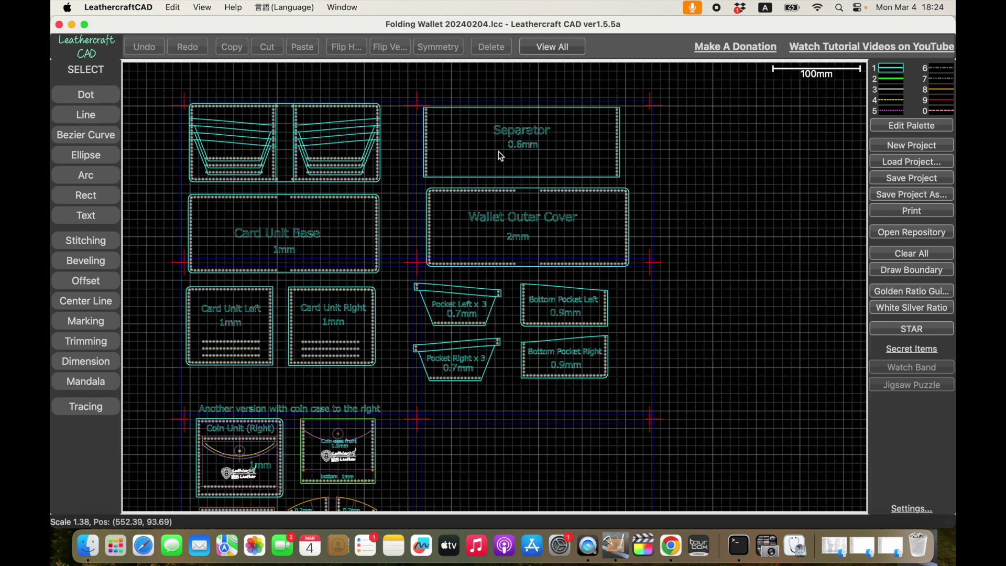
left_click(210, 8)
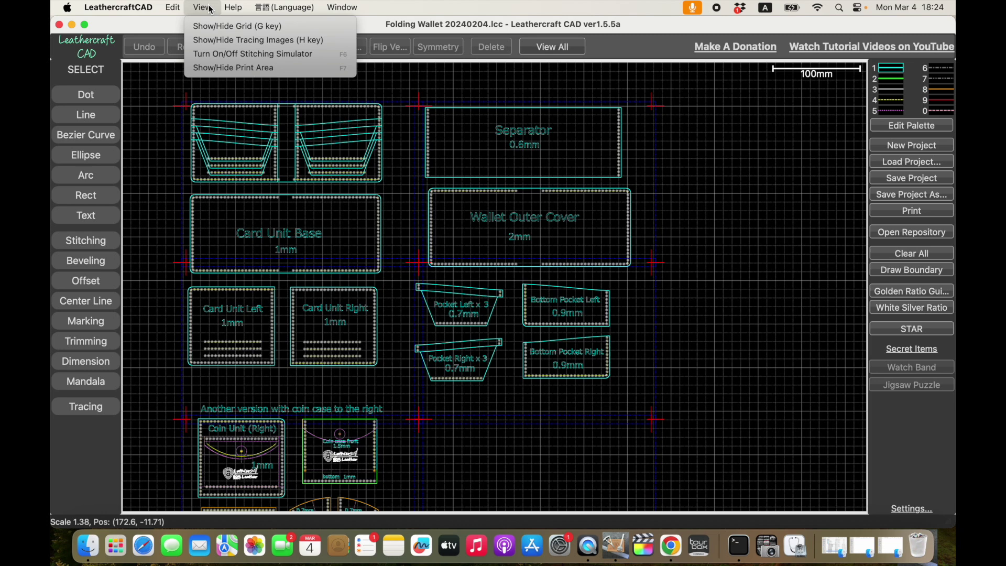
left_click(246, 27)
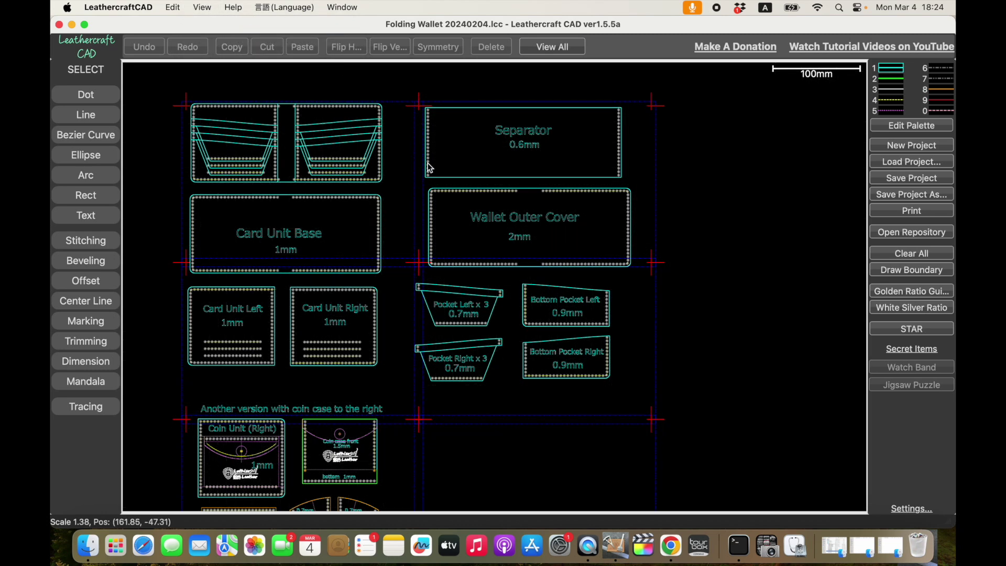
scroll(420, 165, "up", 1)
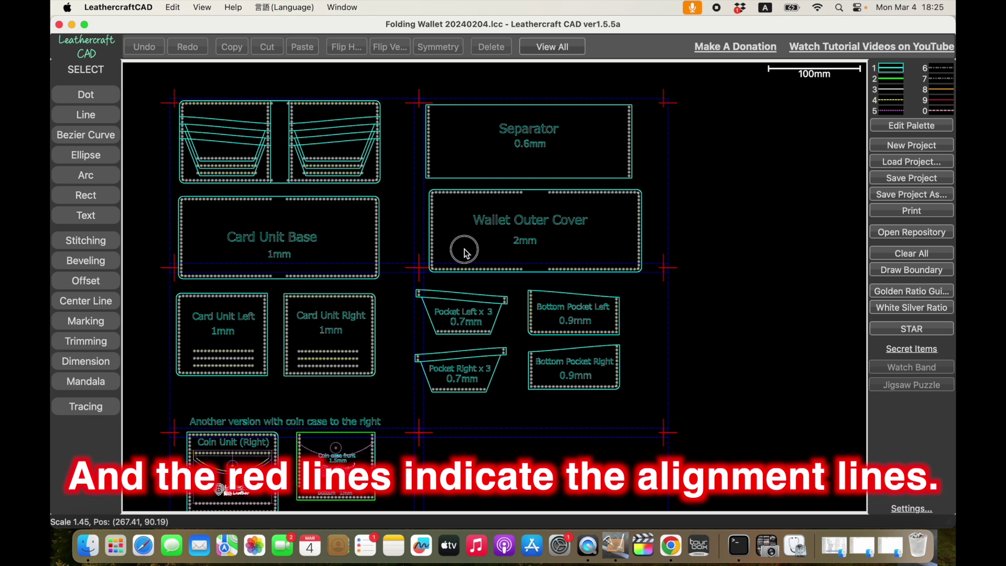
Box-select the Wallet Outer Cover piece and nudge it slightly upward
left_click_drag(426, 186, 650, 284)
mouse_move(545, 275)
left_mouse_down()
mouse_move(546, 264)
mouse_move(550, 274)
left_mouse_up()
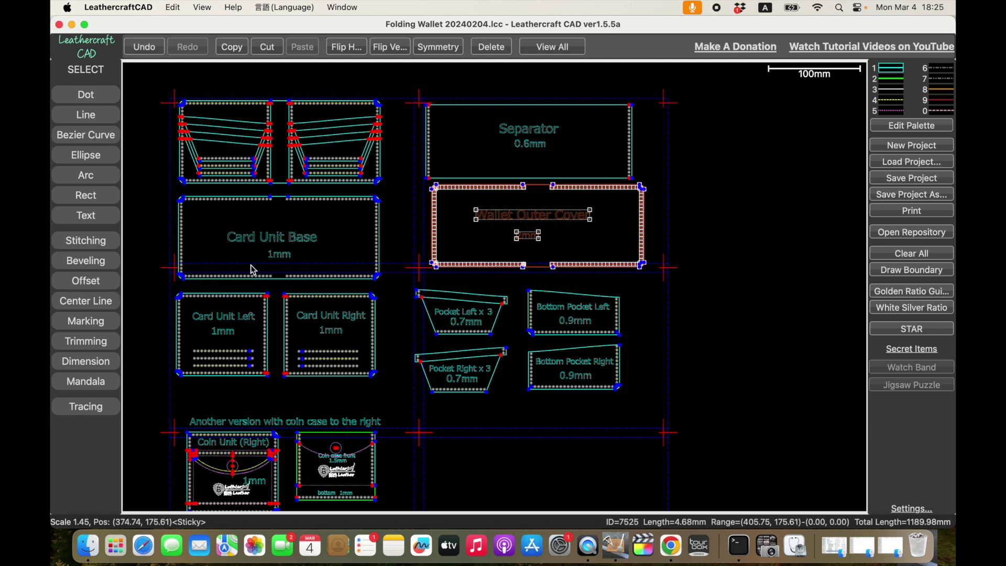
scroll(182, 248, "up", 1)
scroll(183, 247, "up", 5)
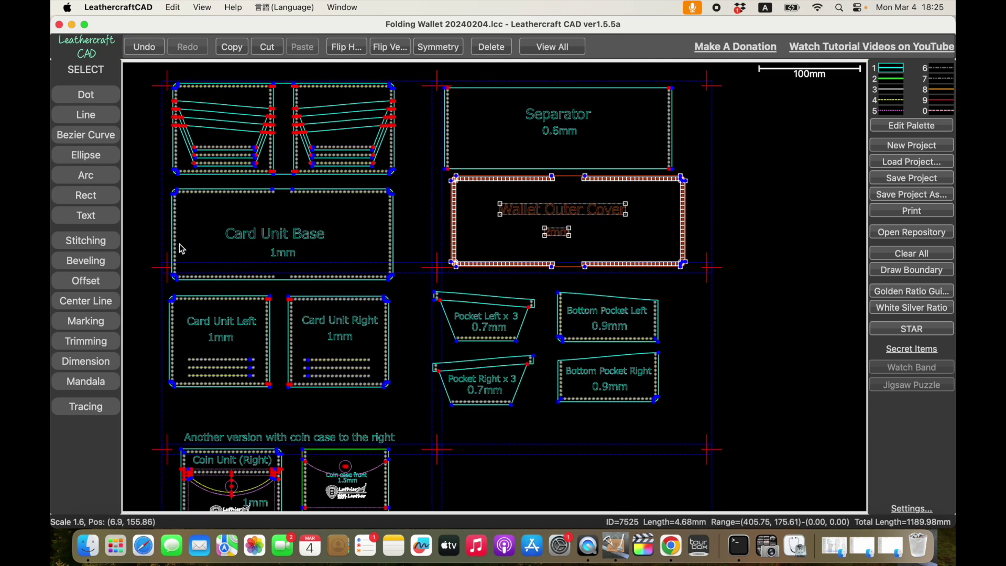
Box-select Card Unit Base and move it slightly up and to the right
left_click_drag(178, 187, 278, 215)
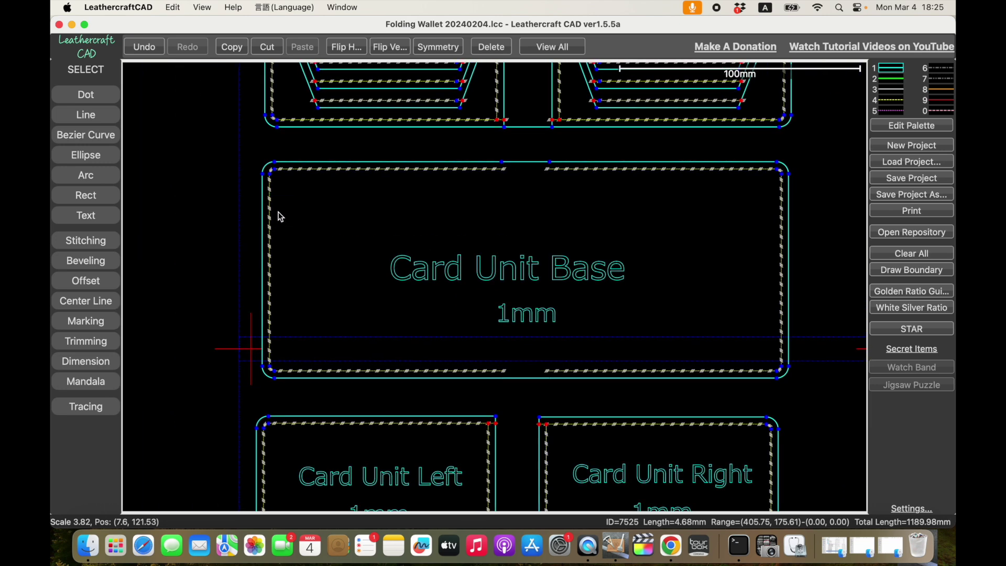
left_click_drag(245, 149, 339, 250)
left_click_drag(474, 346, 796, 391)
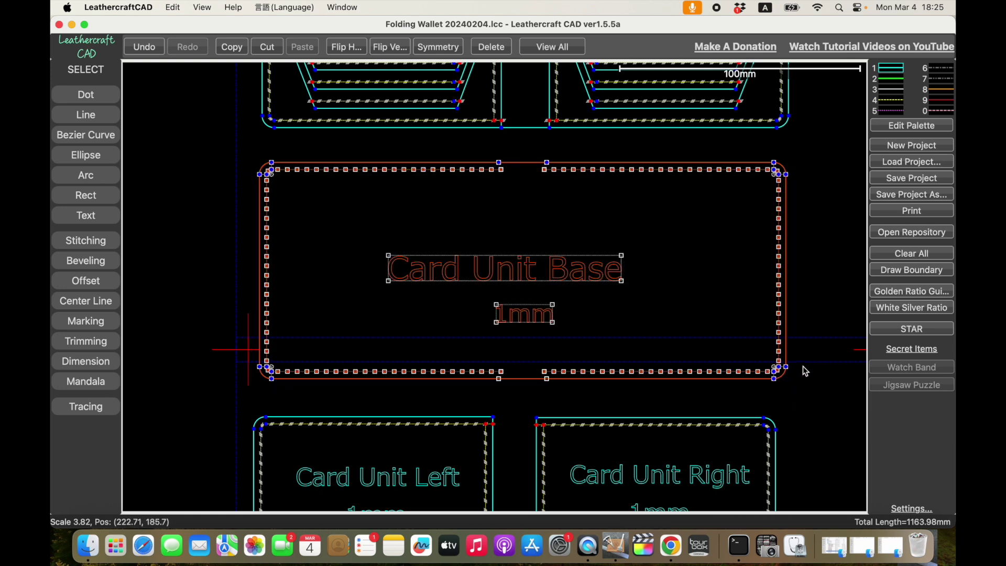
left_click(755, 373)
left_click_drag(755, 372, 776, 362)
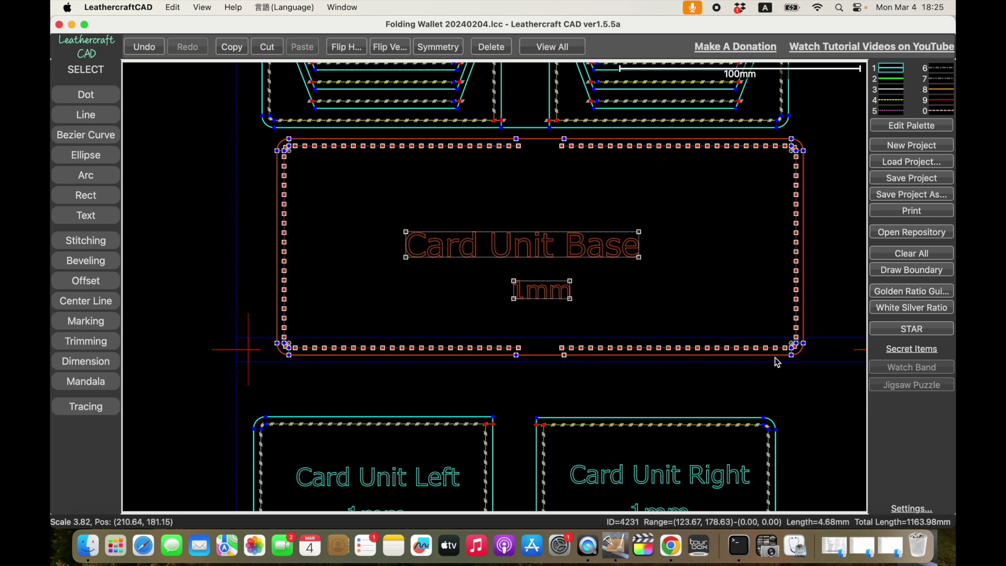
left_click(814, 388)
Zoom back out and cancel a stray selection box on the canvas
scroll(814, 388, "down", 3)
scroll(814, 388, "down", 6)
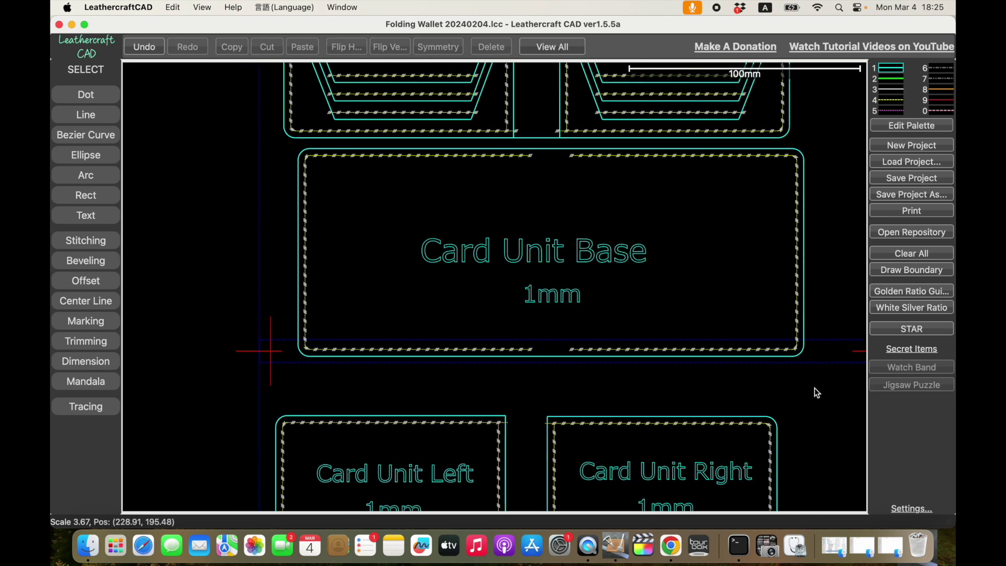
scroll(815, 392, "down", 4)
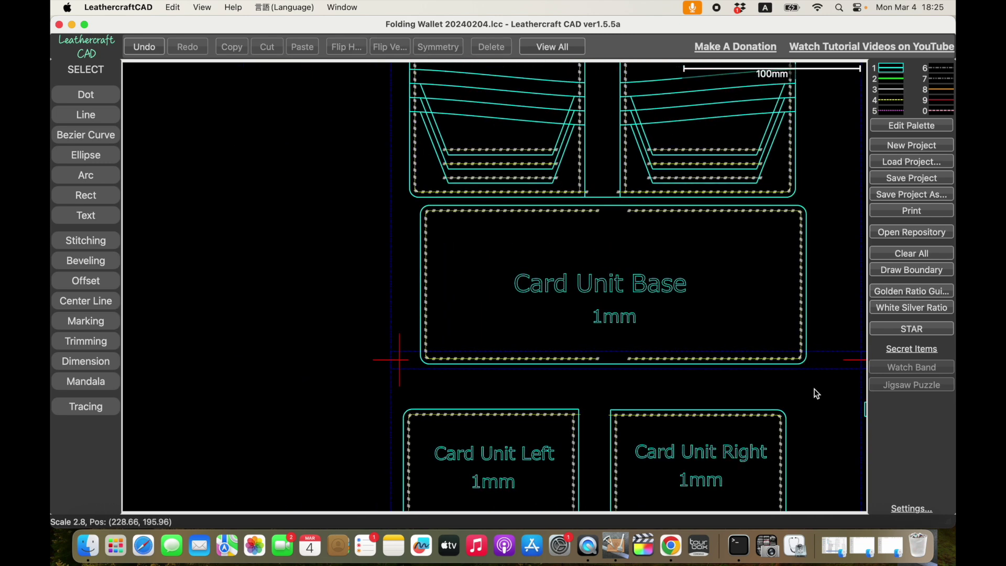
scroll(815, 394, "down", 2)
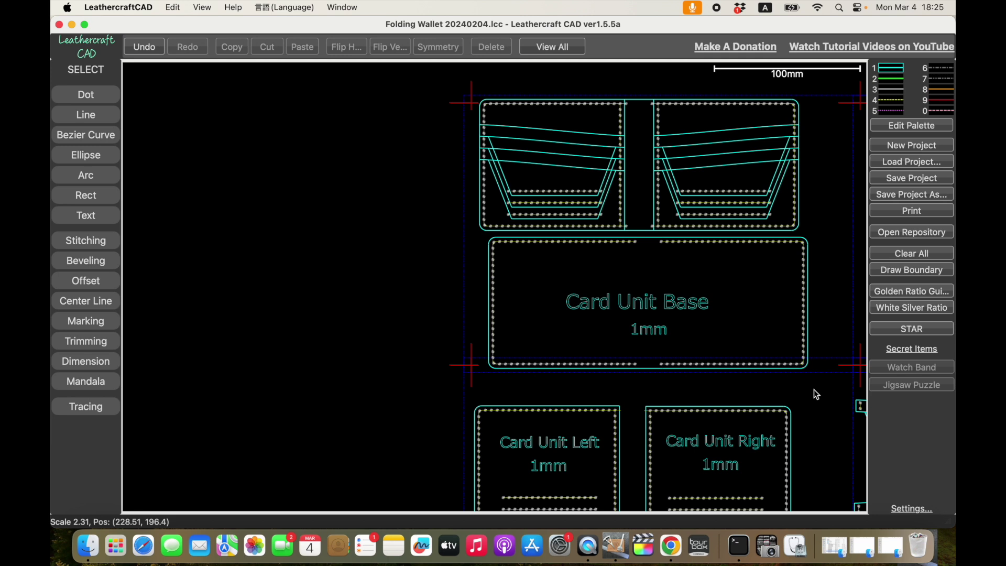
scroll(815, 394, "down", 1)
left_click(704, 388)
left_click_drag(705, 387, 765, 373)
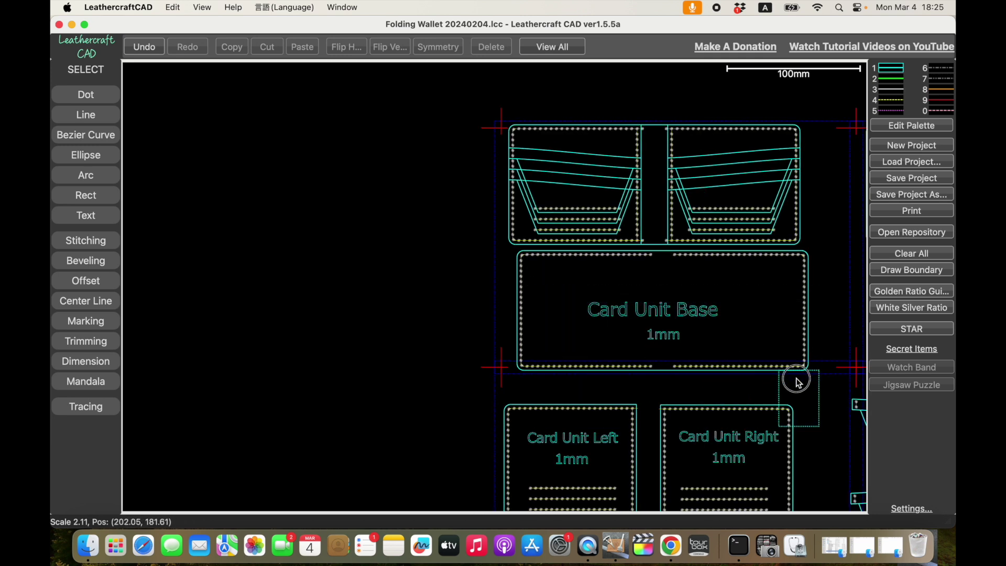
left_click(802, 381)
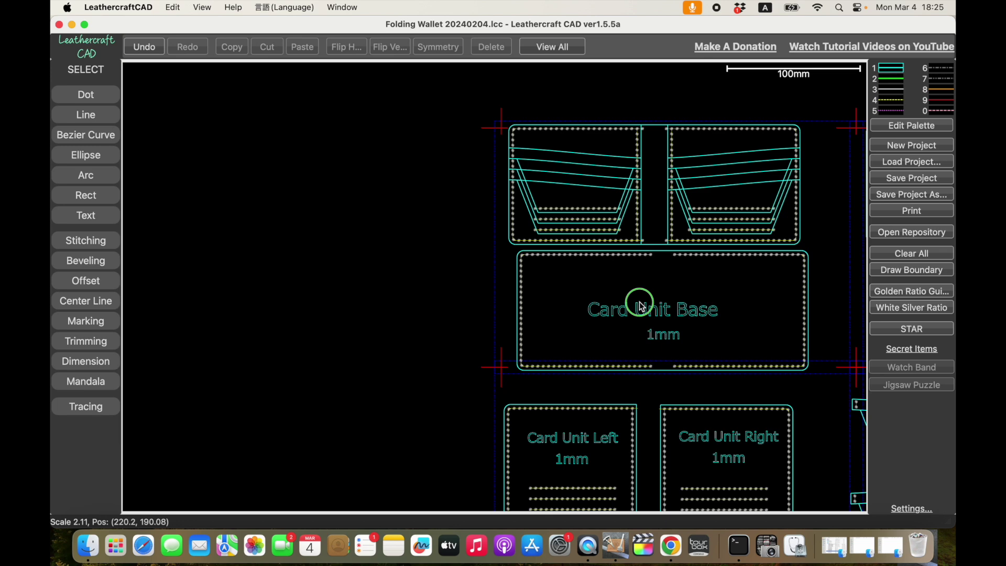
scroll(638, 302, "right", 10)
scroll(639, 302, "down", 5)
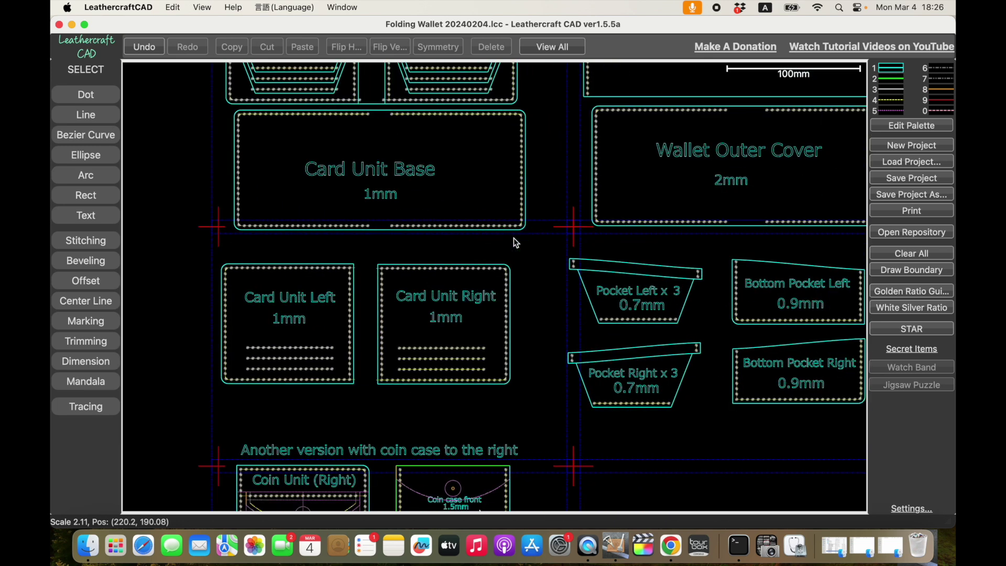
Print the tiled pattern on A4 landscape at 100% scale, then close the print preview
left_click(913, 212)
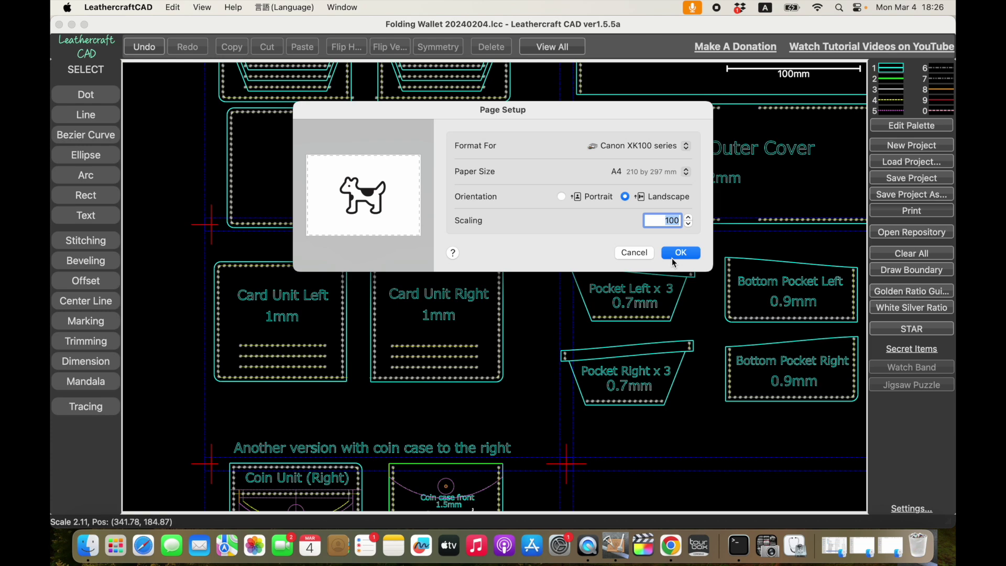
left_click(674, 256)
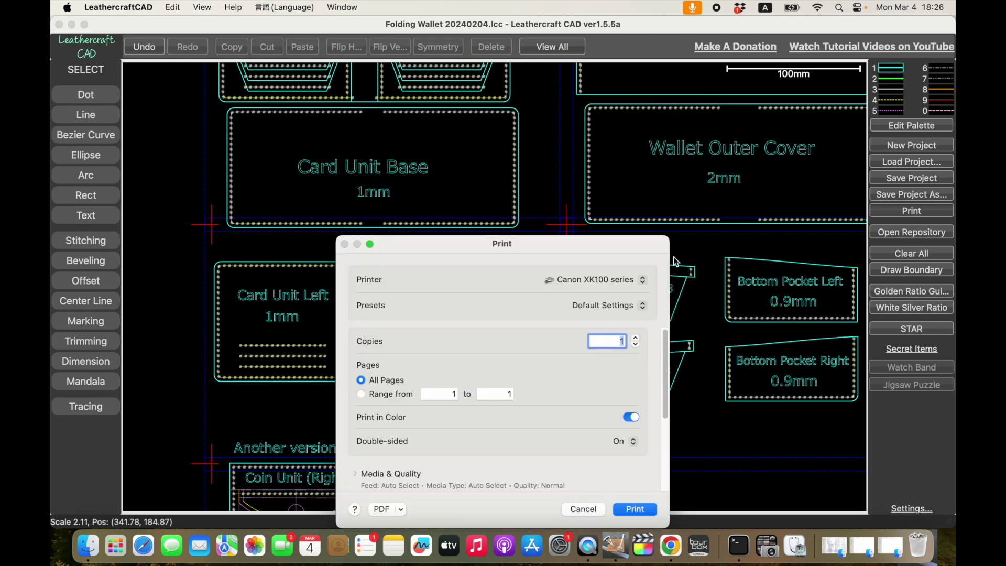
left_click(623, 509)
left_click(506, 340)
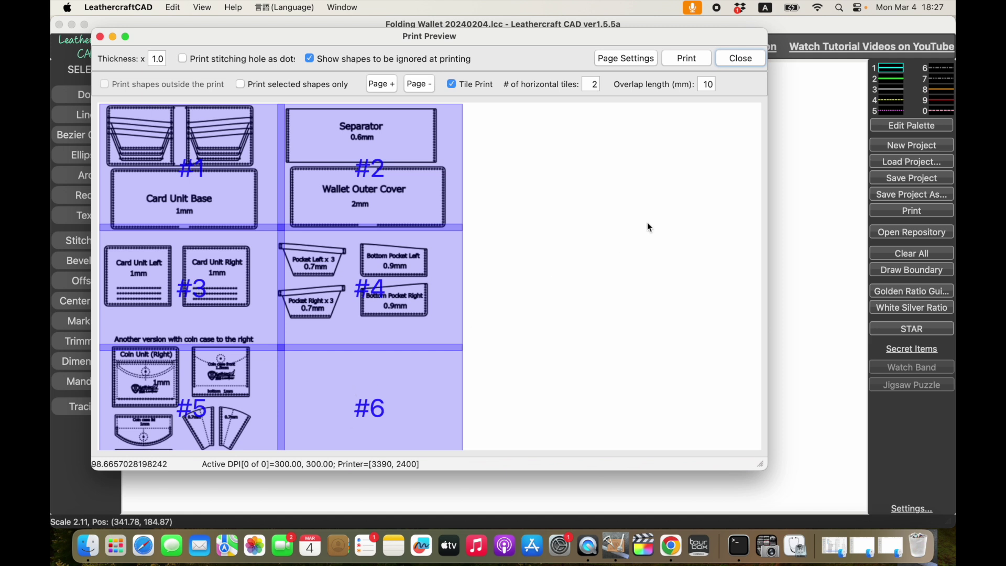
left_click(740, 61)
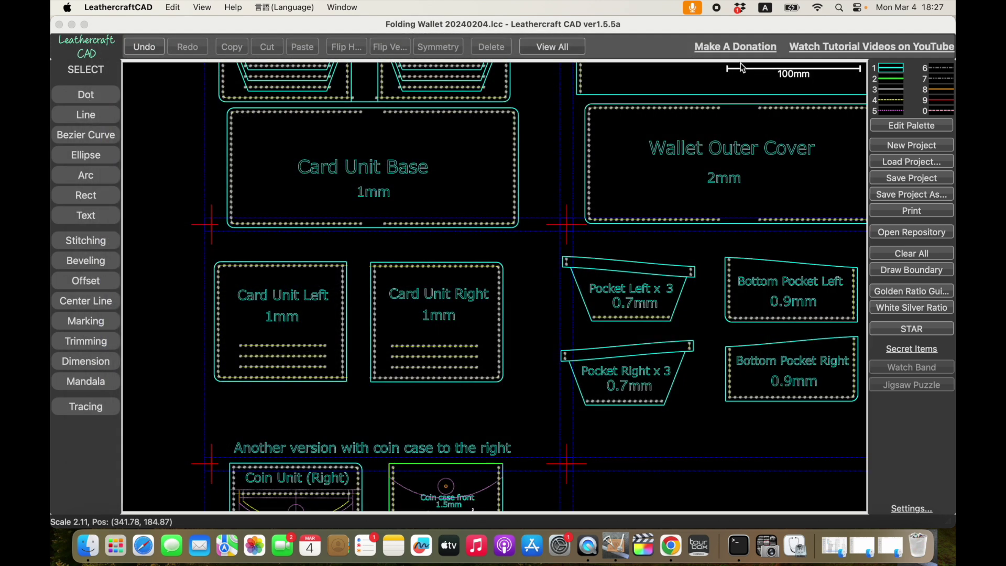
Open Settings and enlarge the Options dialog to show the 100.00 mm print scale calibration
left_click(910, 509)
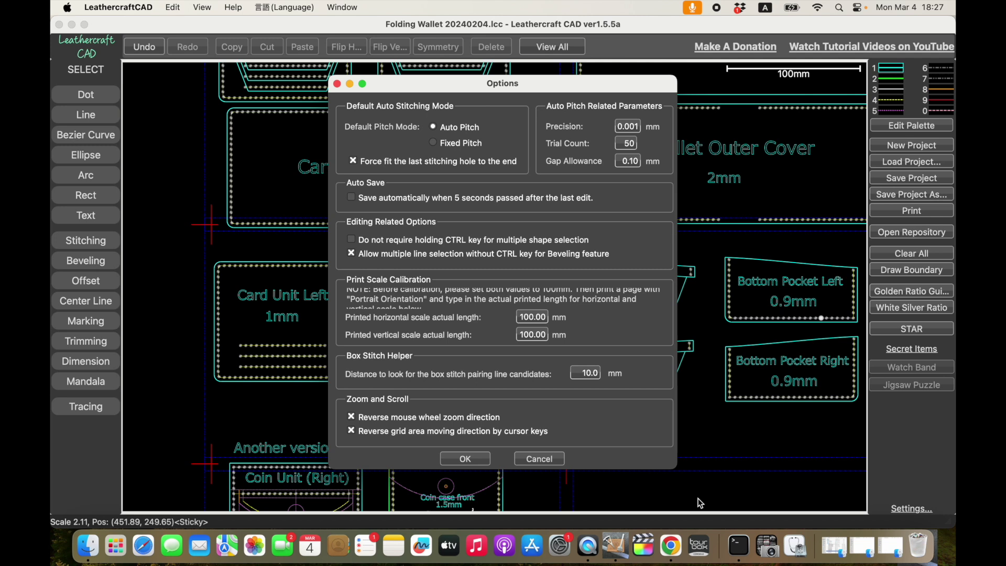
left_click_drag(675, 469, 795, 506)
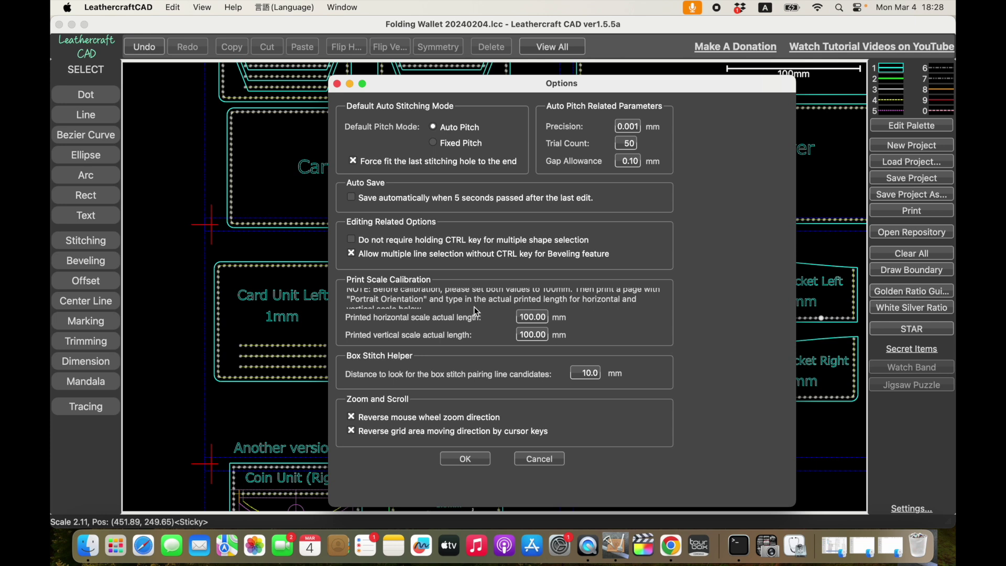
Re-enter 100.00 mm as the horizontal print scale length, keep vertical at 100.00, and close Options
left_click(514, 318)
type("100.00")
left_click(535, 336)
left_click(534, 319)
key("Return")
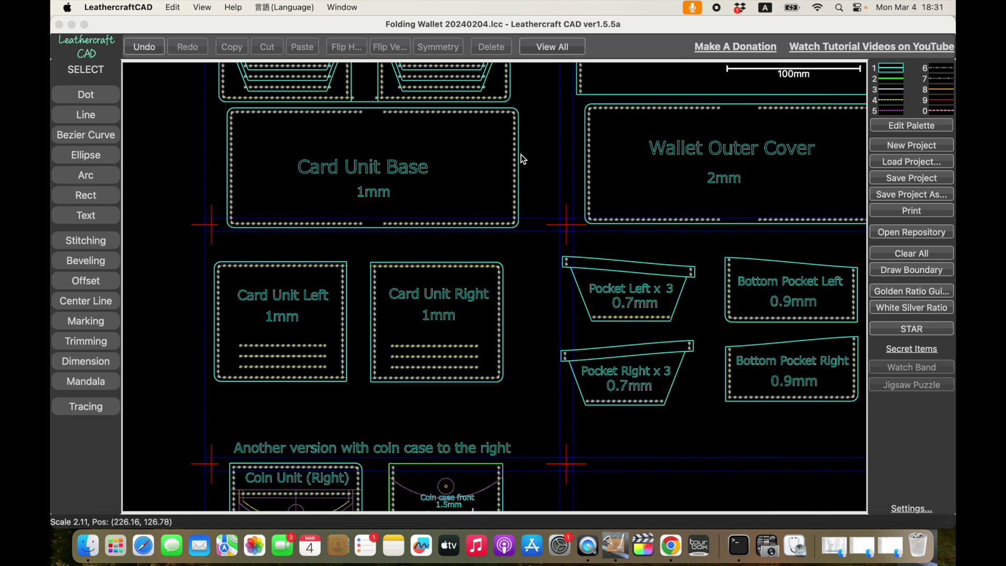
Open Help > Read Frequently Asked Questions (FAQ) to load the FAQ page in Chrome
left_click(233, 10)
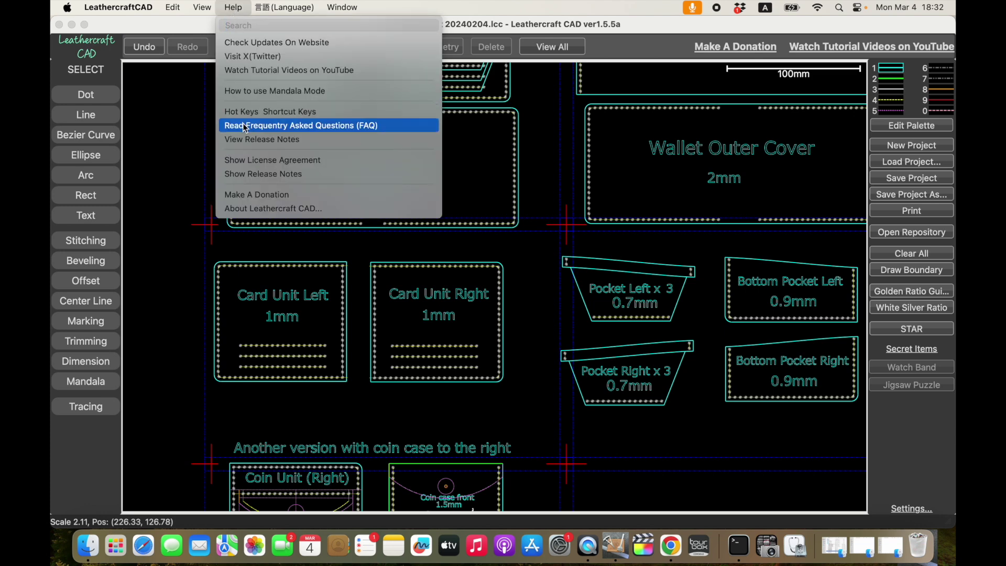
left_click(331, 127)
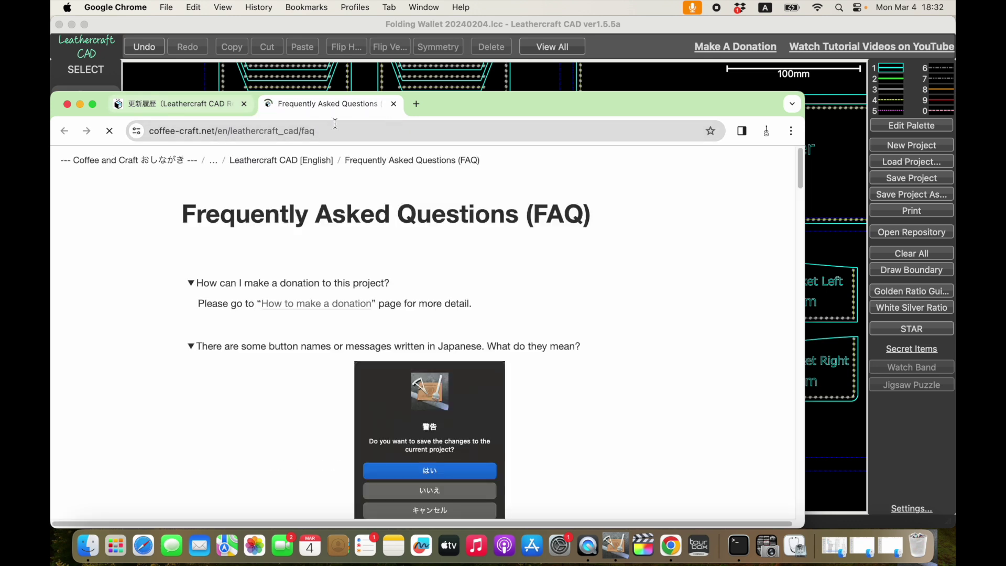
Scroll the FAQ to the printer scale calibration answer, then return to the Folding Wallet drawing
left_click_drag(442, 115, 551, 40)
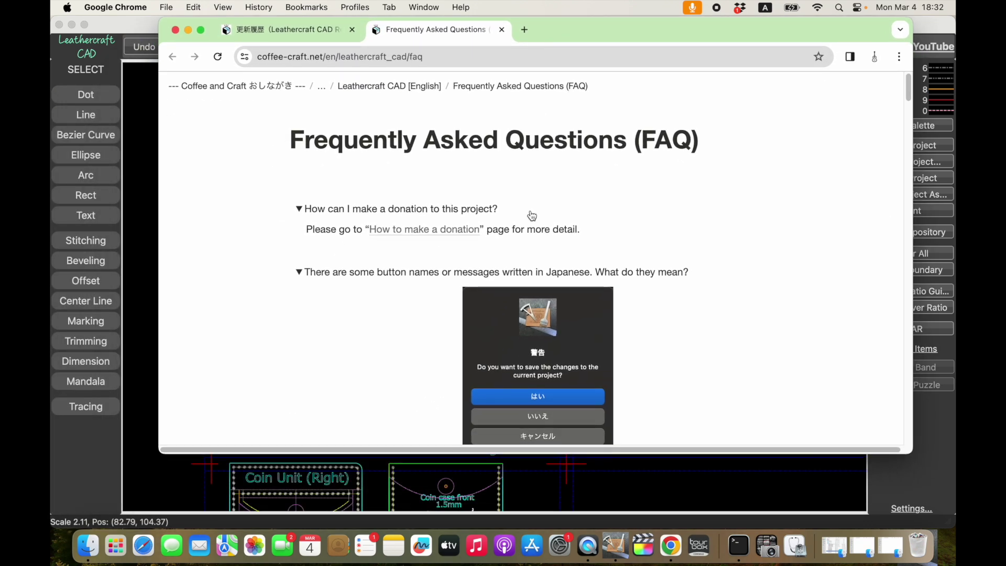
scroll(532, 215, "down", 15)
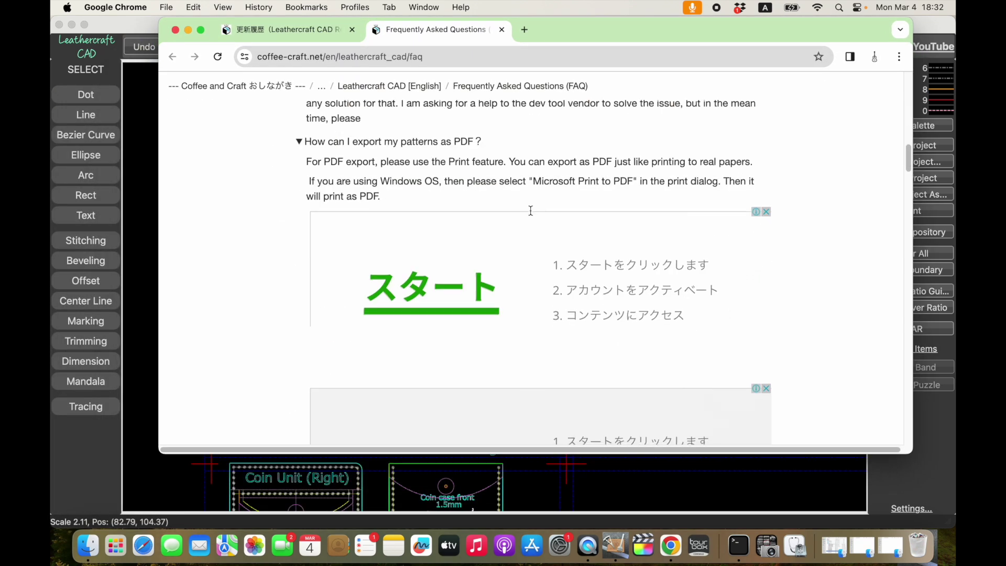
scroll(532, 215, "down", 10)
scroll(532, 215, "up", 5)
scroll(532, 214, "down", 1)
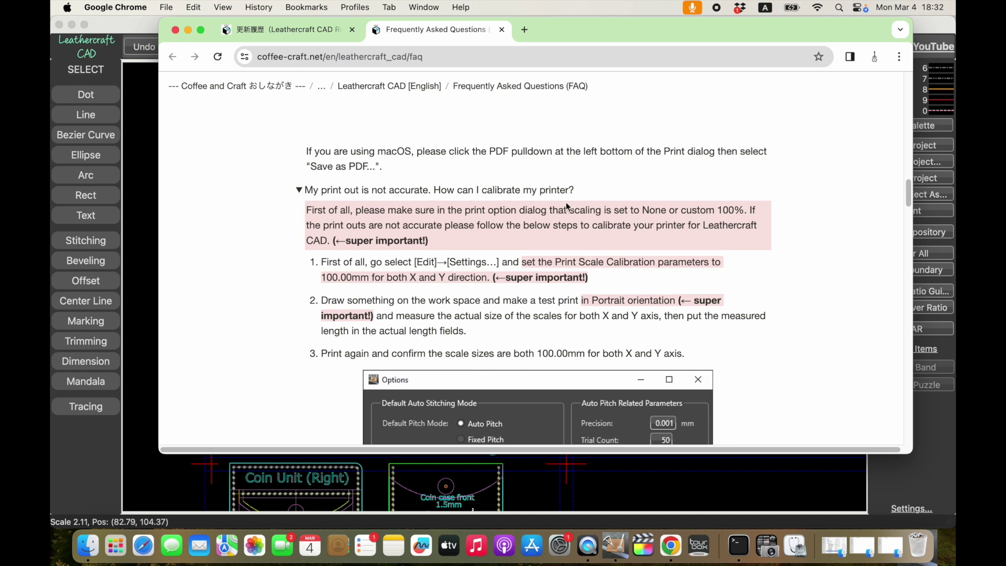
scroll(564, 204, "down", 2)
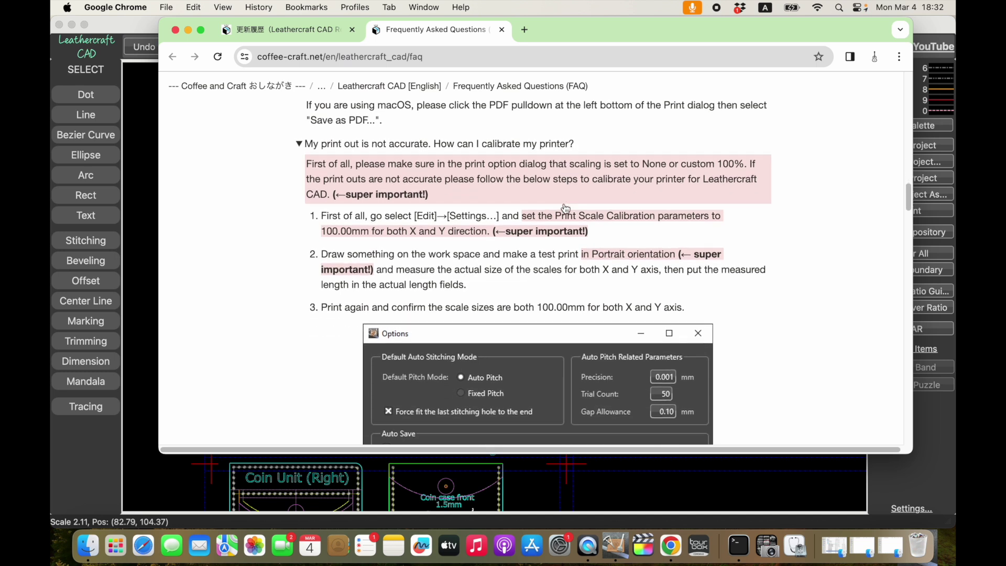
scroll(565, 207, "down", 10)
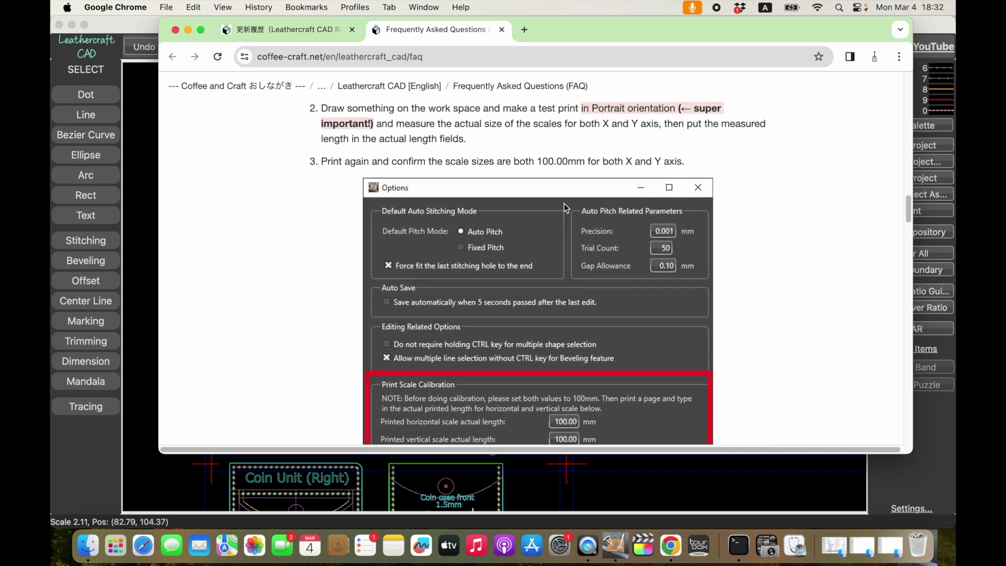
scroll(565, 204, "down", 1)
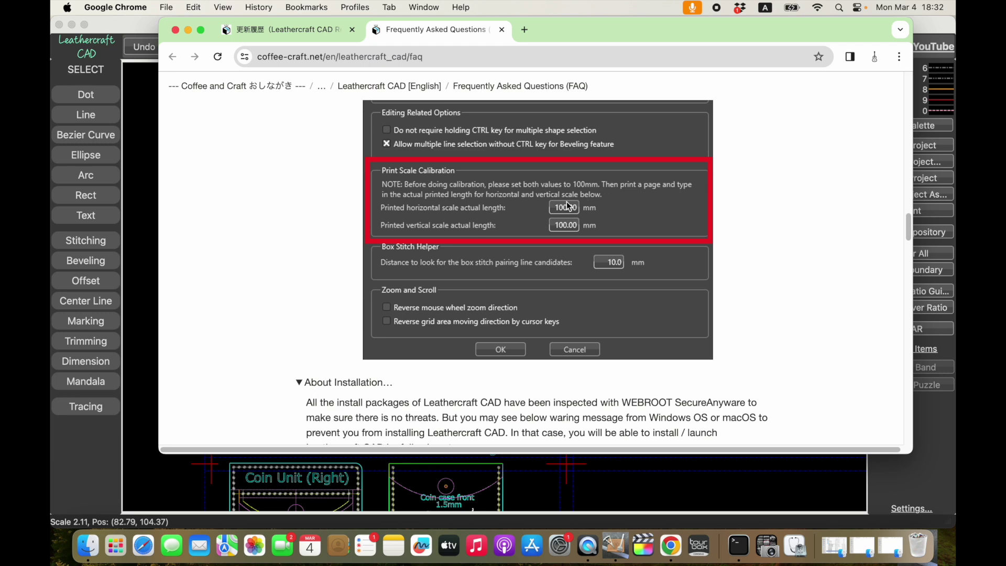
left_click(138, 22)
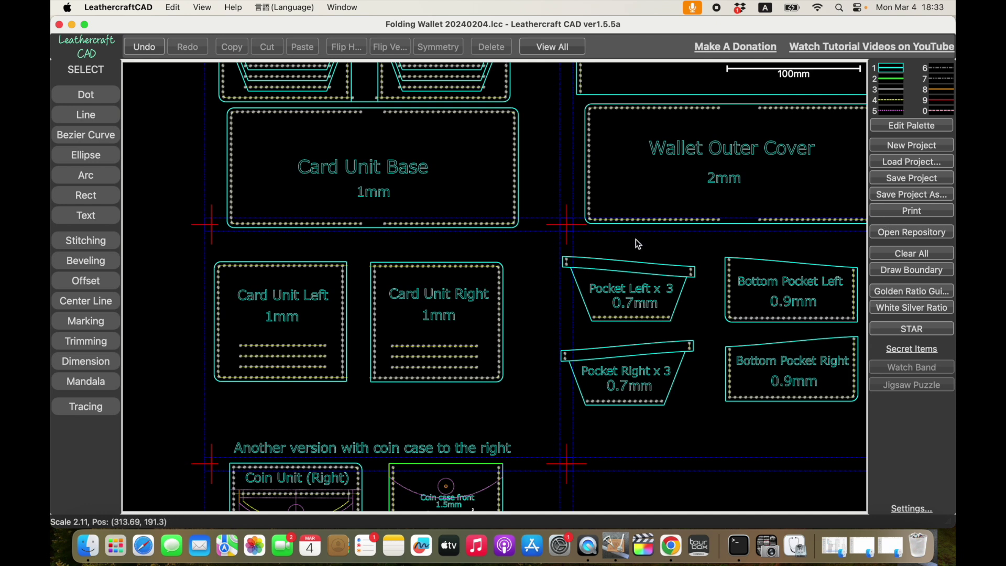
Start a new empty project, discarding the unsaved Folding Wallet changes
left_click(922, 149)
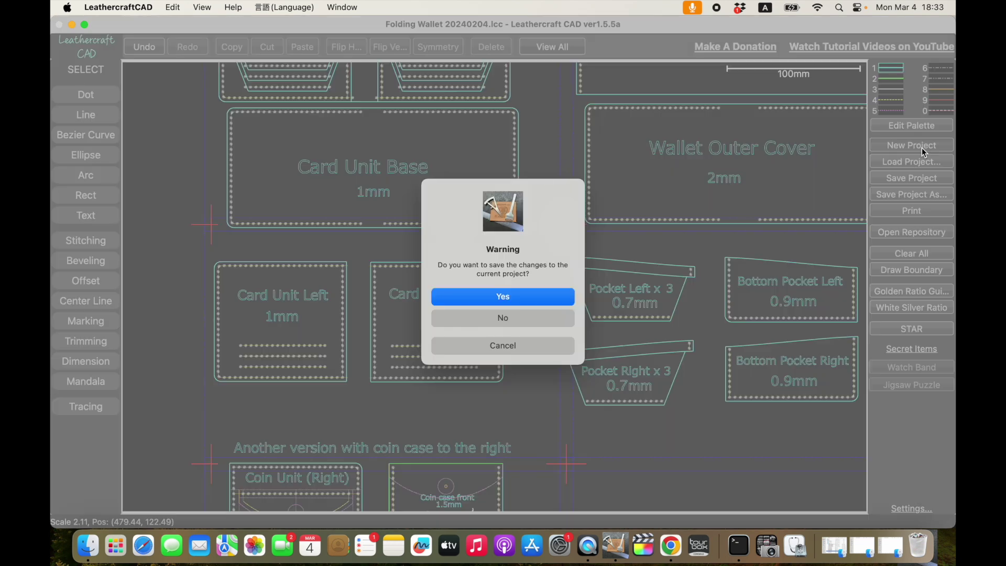
left_click(504, 316)
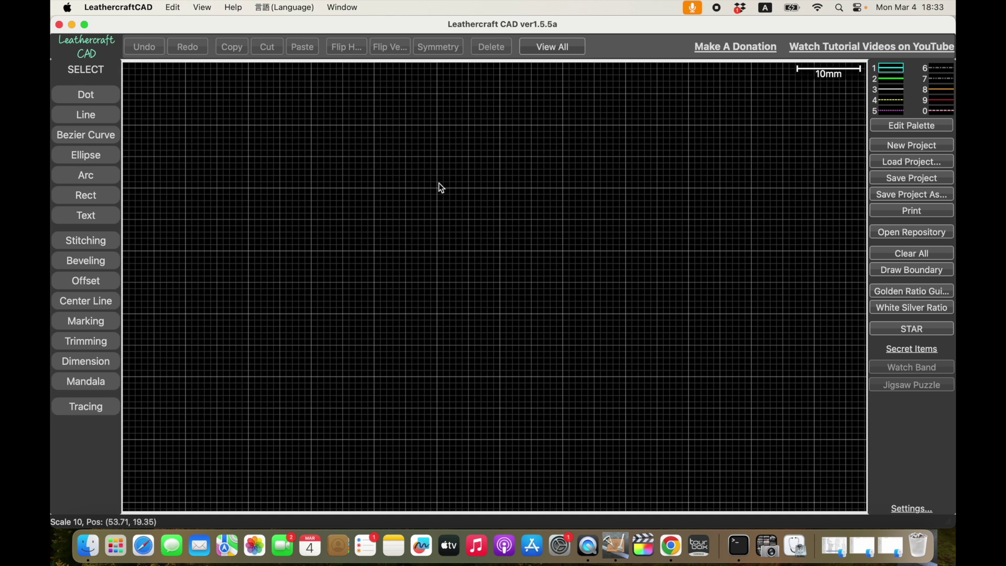
Draw a 16 × 32 mm ellipse and move it down toward the canvas centre
left_click(88, 153)
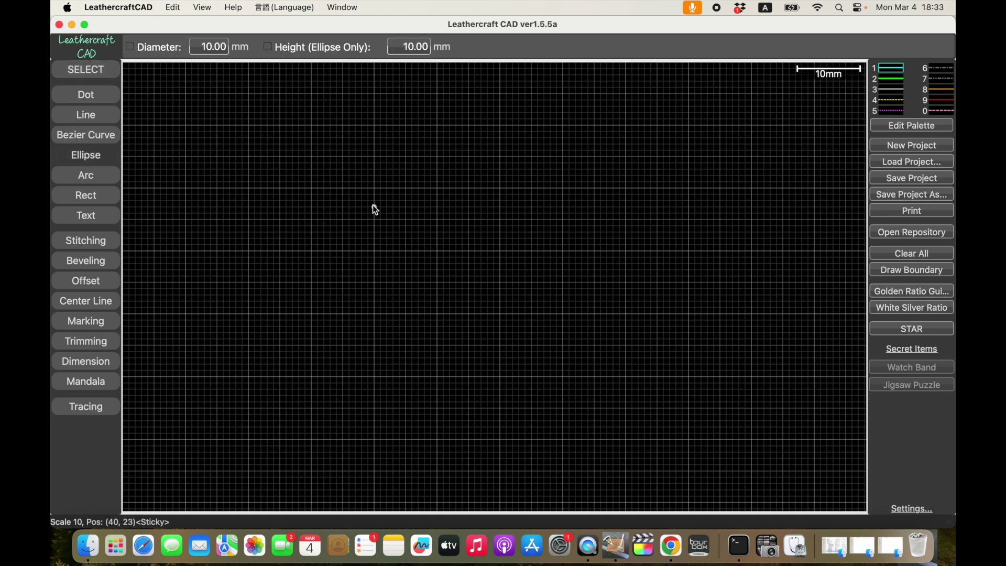
left_click_drag(430, 169, 481, 271)
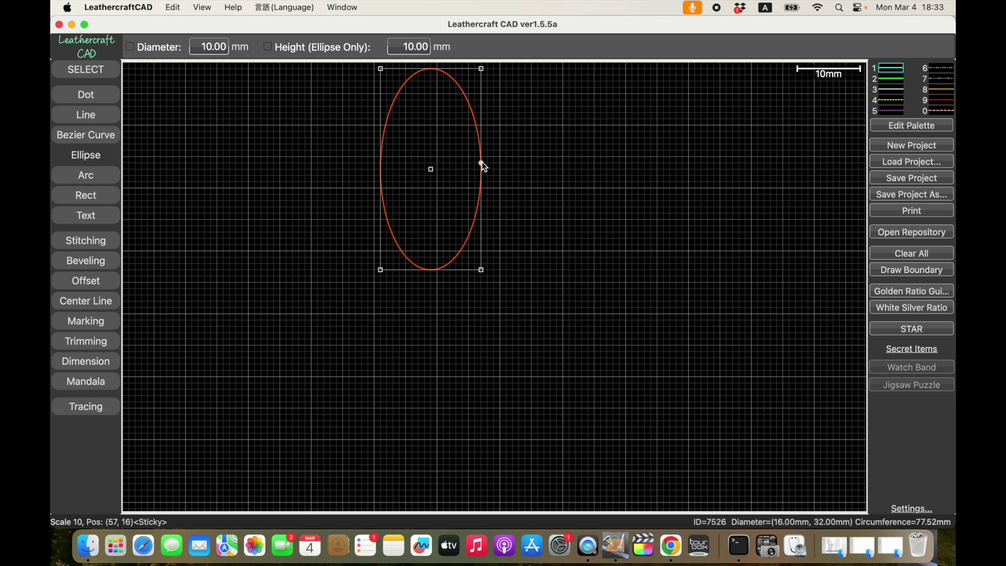
left_click(92, 70)
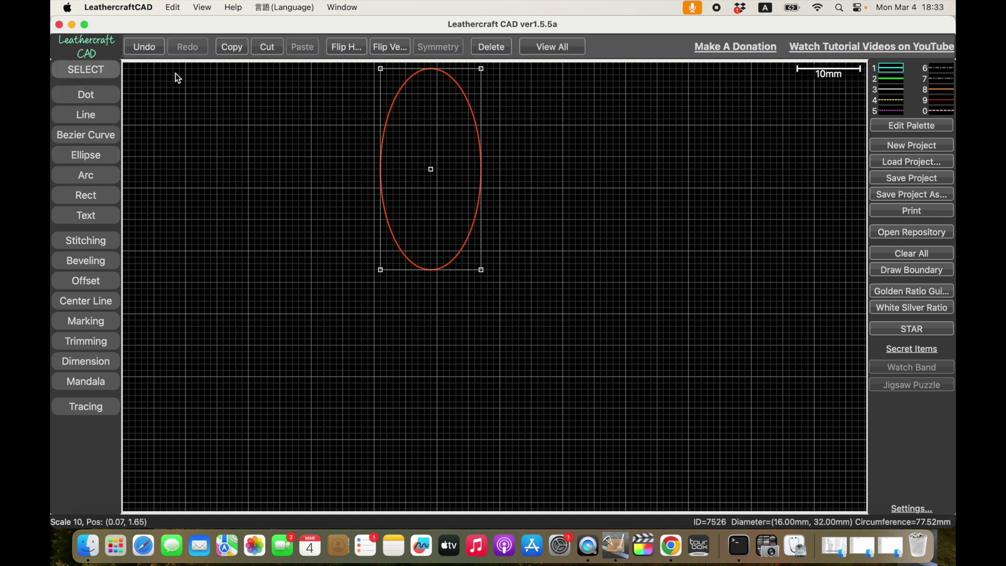
left_click_drag(479, 138, 523, 252)
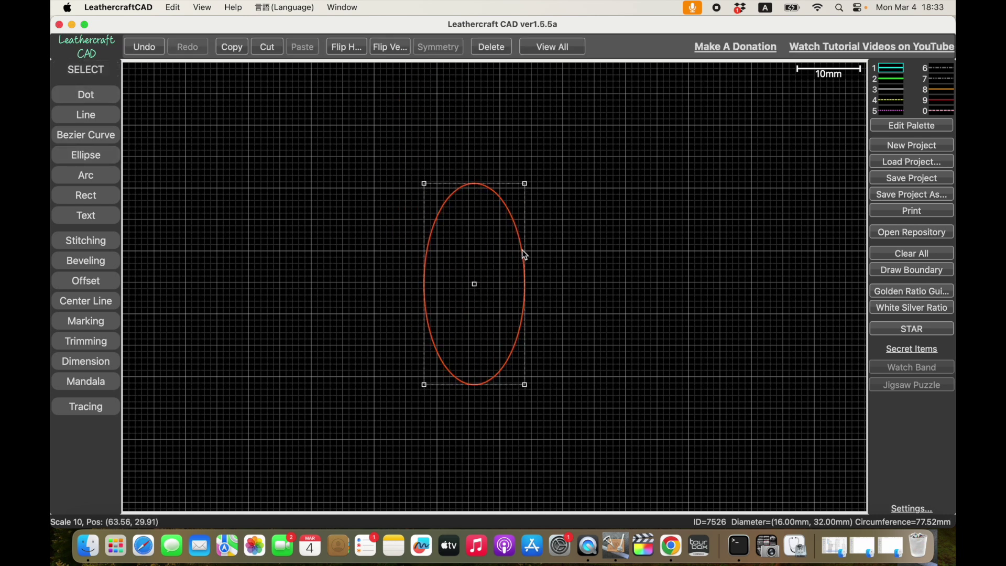
Draw a 32.65 mm diagonal line crossing the ellipse from upper left to lower right
left_click(86, 115)
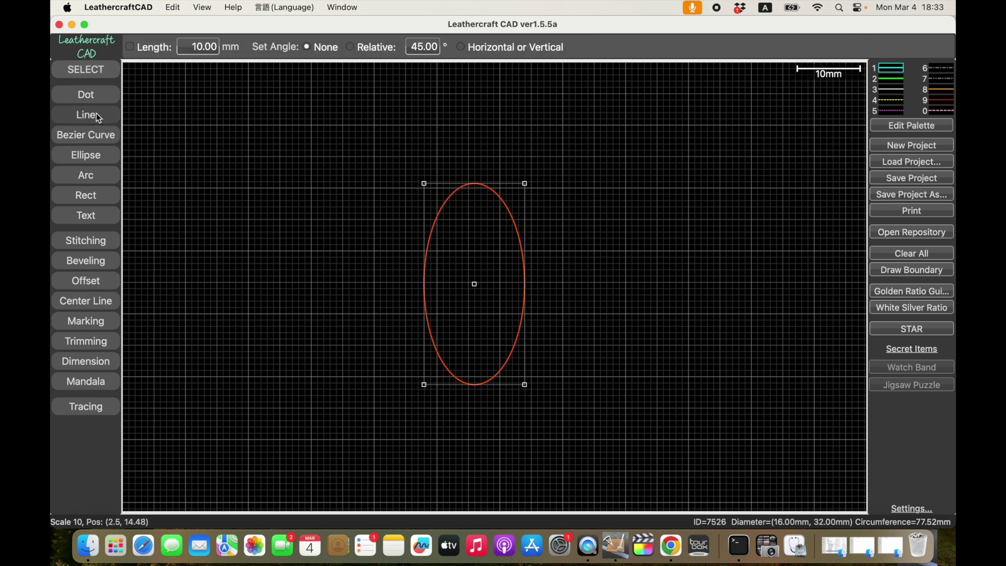
left_click(399, 213)
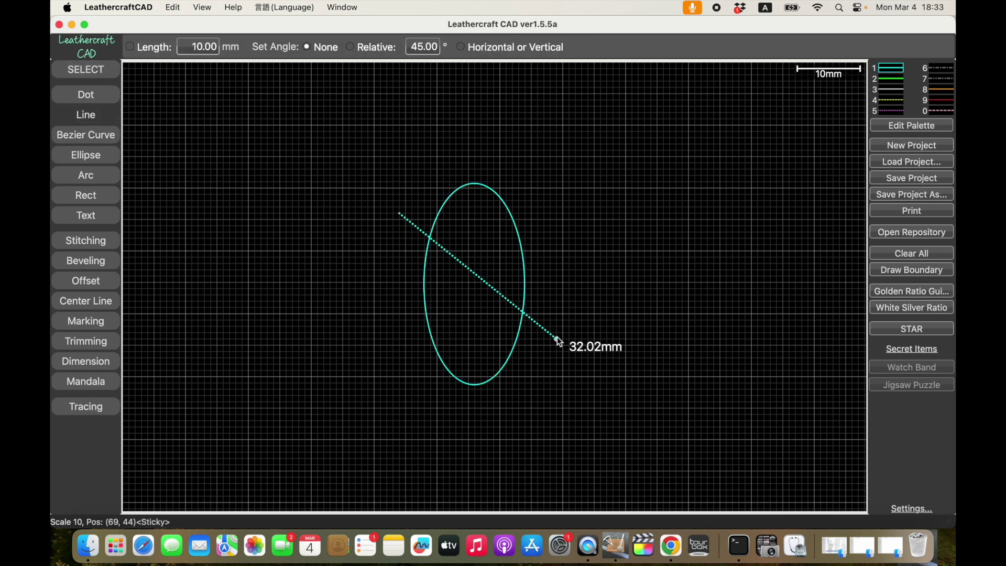
left_click(556, 345)
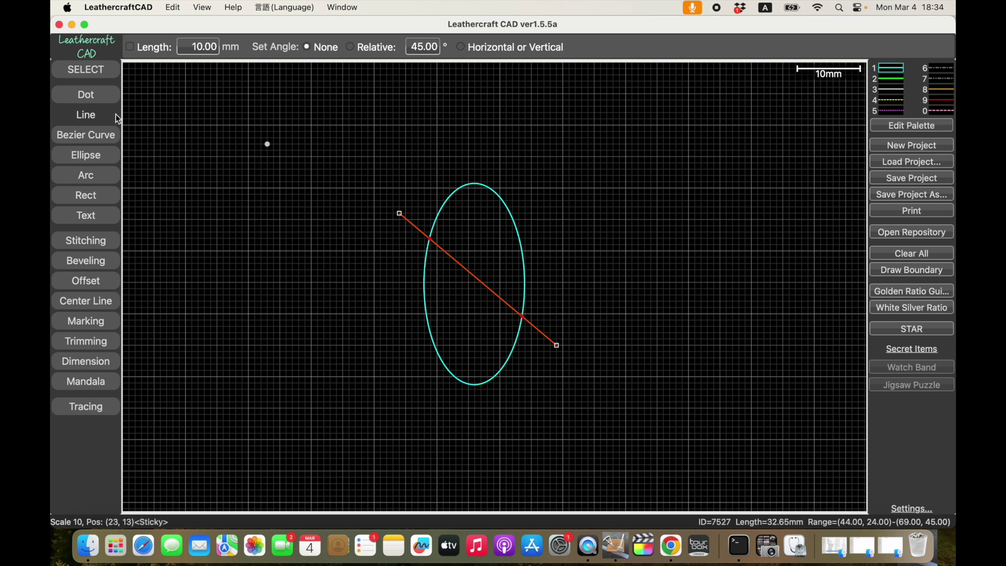
Draw an S-shaped Bezier curve crossing the ellipse from left to right
left_click(98, 74)
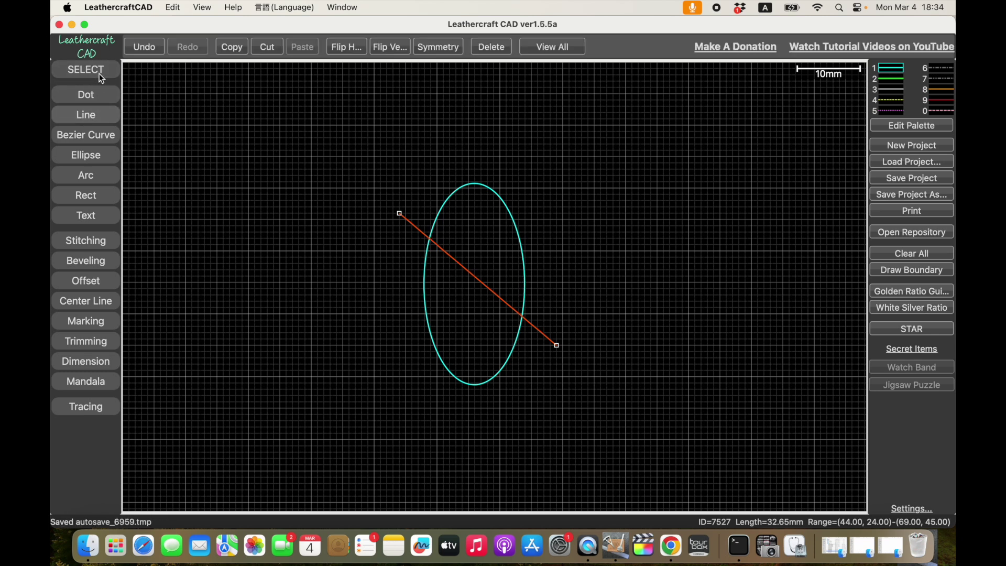
left_click(100, 138)
left_click(381, 326)
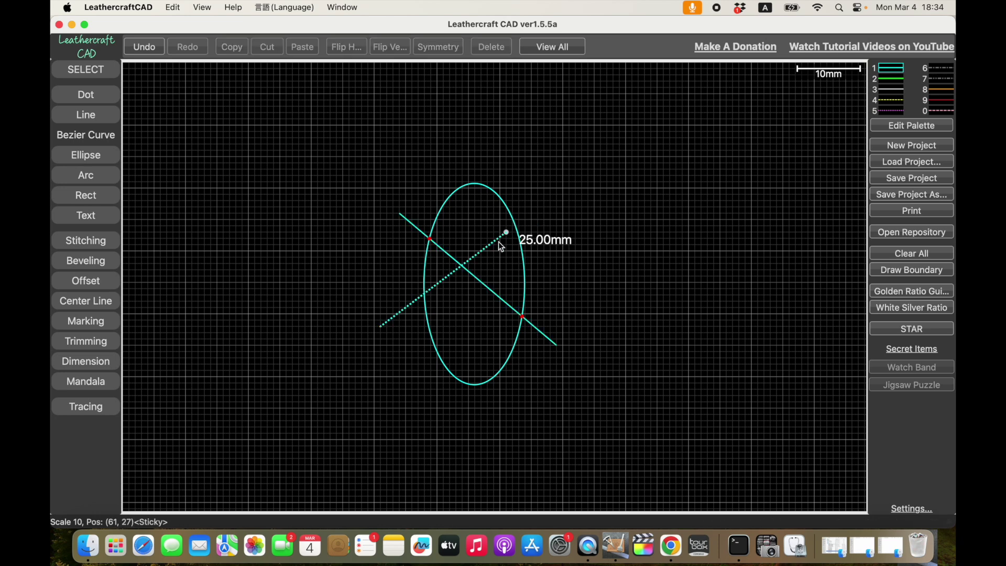
left_click(494, 257)
left_click(475, 352)
left_click(626, 251)
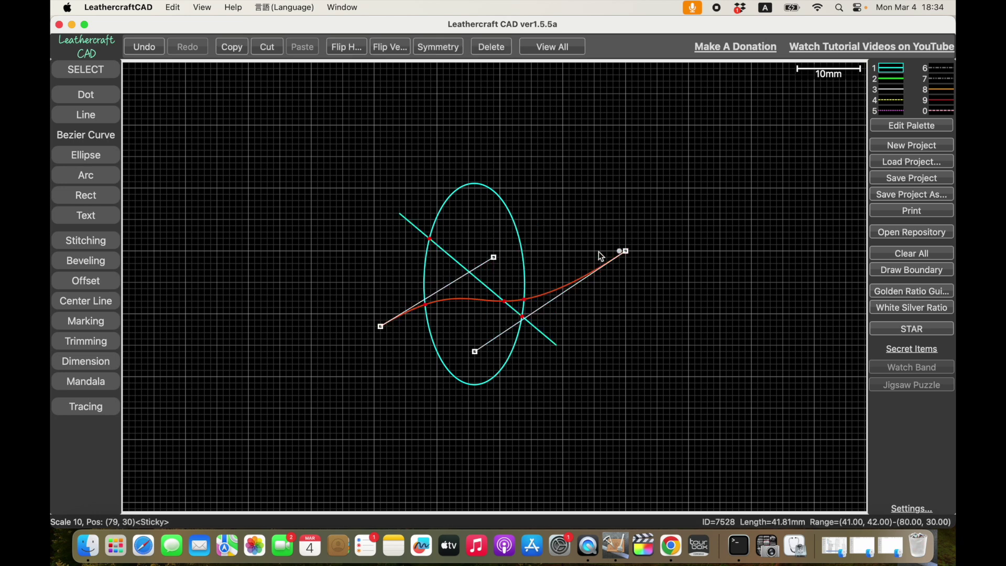
left_click(86, 69)
Select the ellipse, line and curve together, rotate them slightly, then deselect
left_click(341, 157)
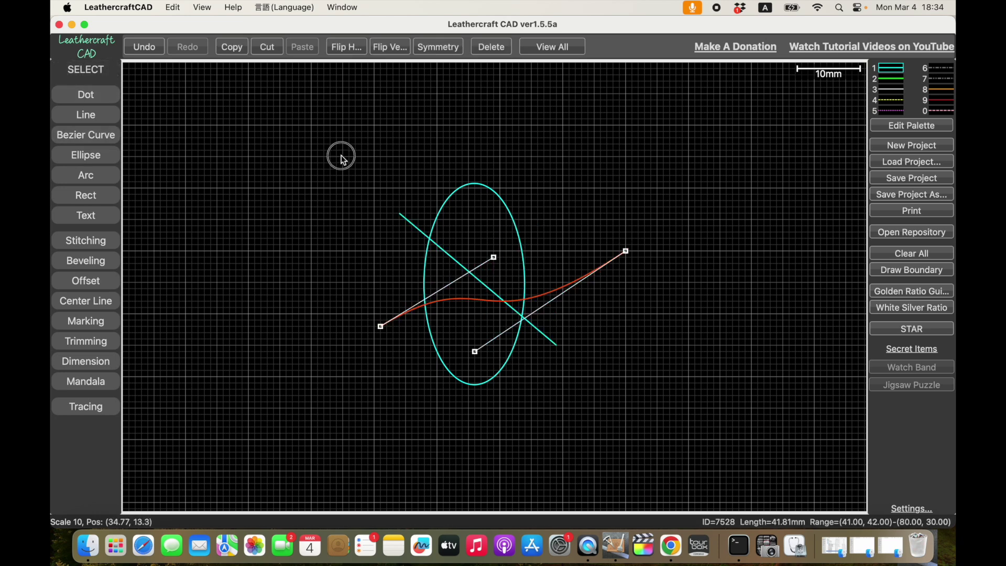
left_click_drag(341, 157, 680, 428)
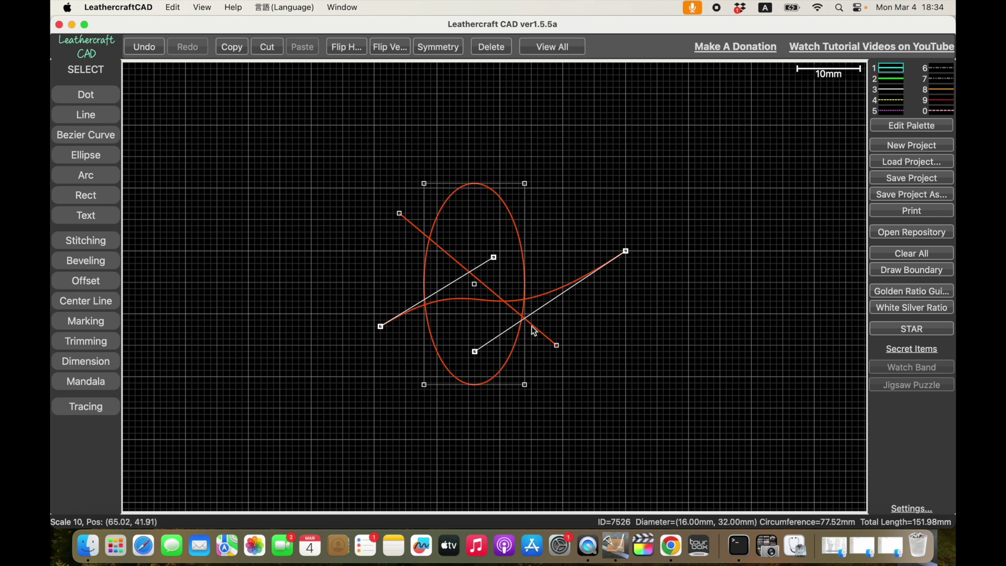
scroll(533, 330, "down", 17)
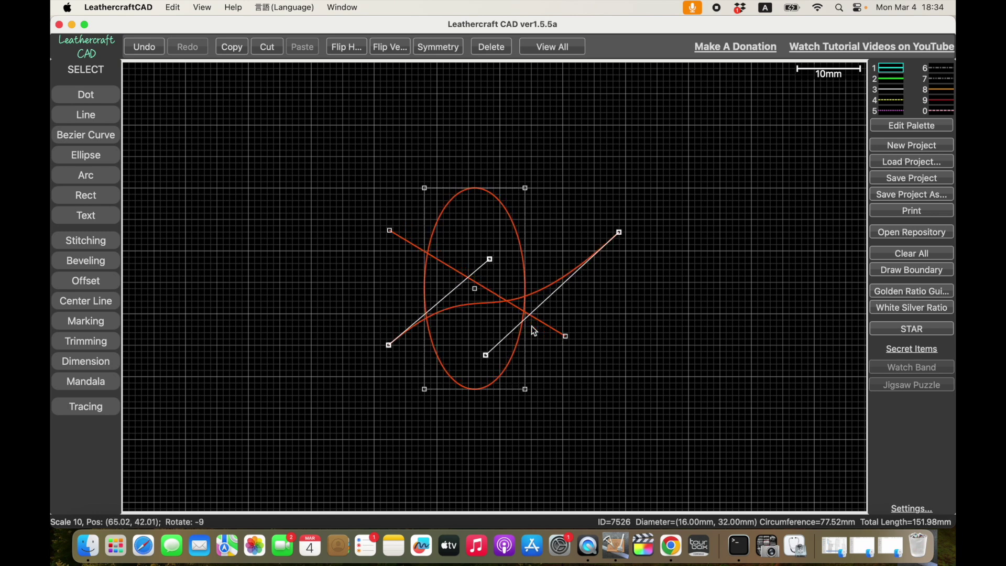
scroll(532, 327, "down", 10)
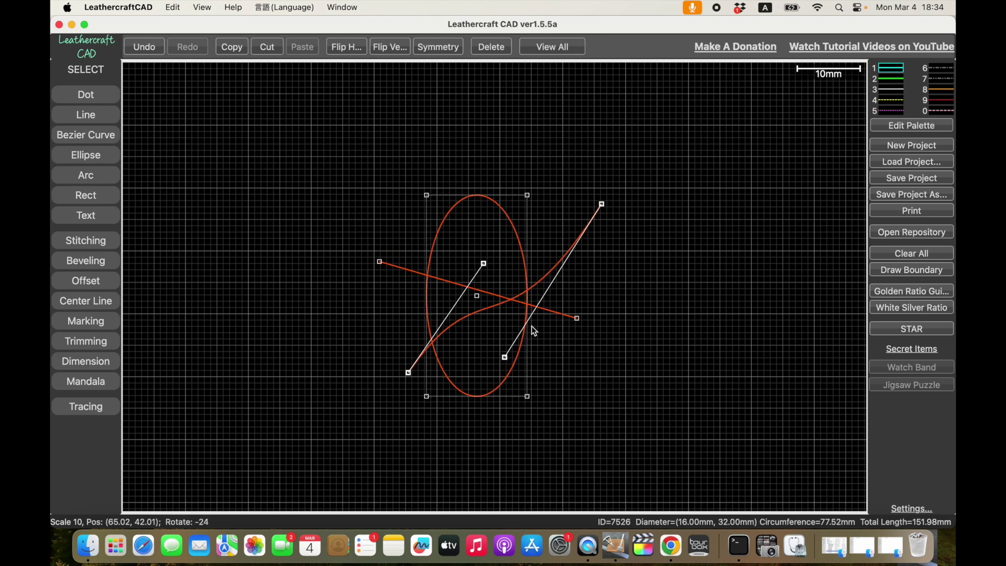
scroll(533, 330, "up", 11)
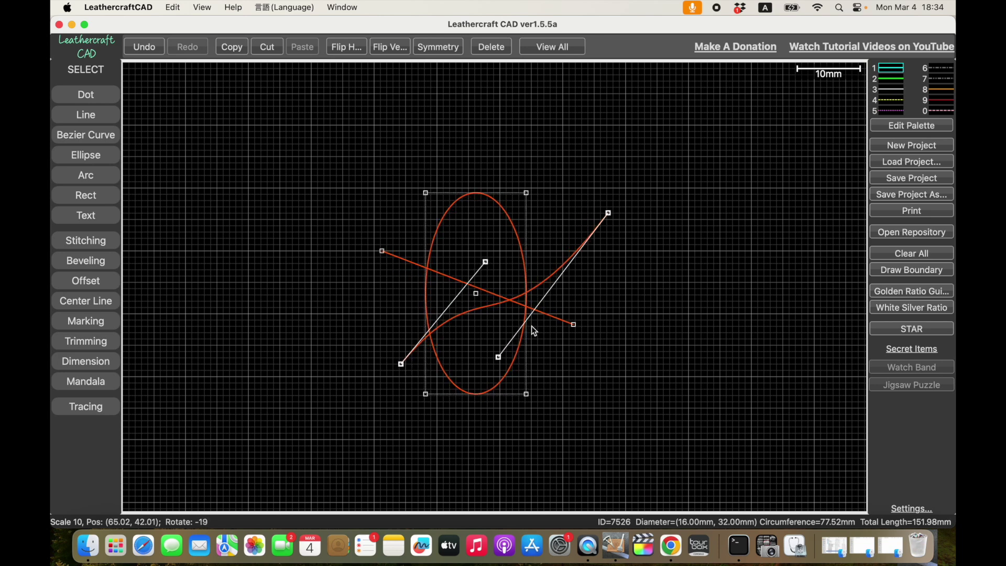
scroll(532, 327, "up", 5)
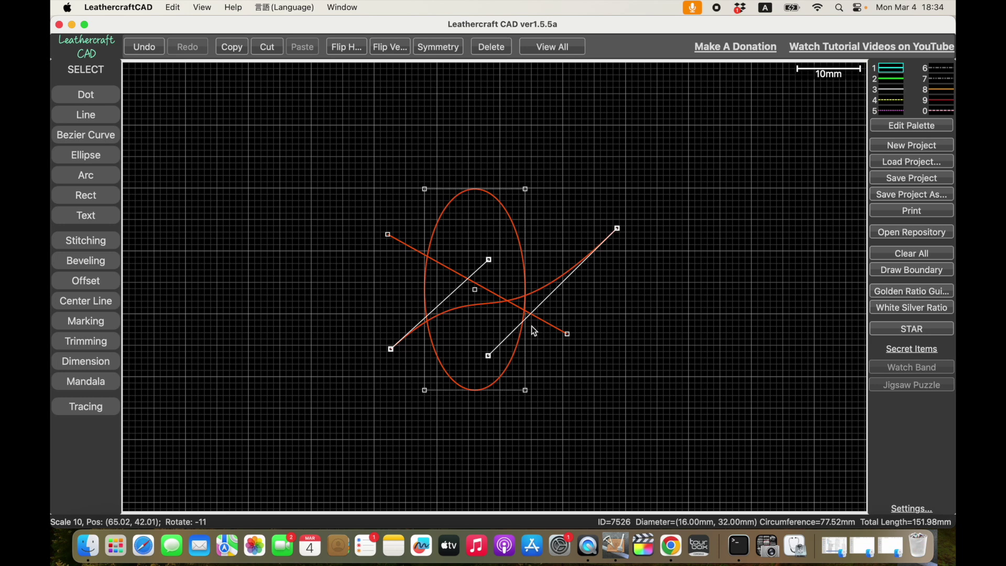
left_click(564, 367)
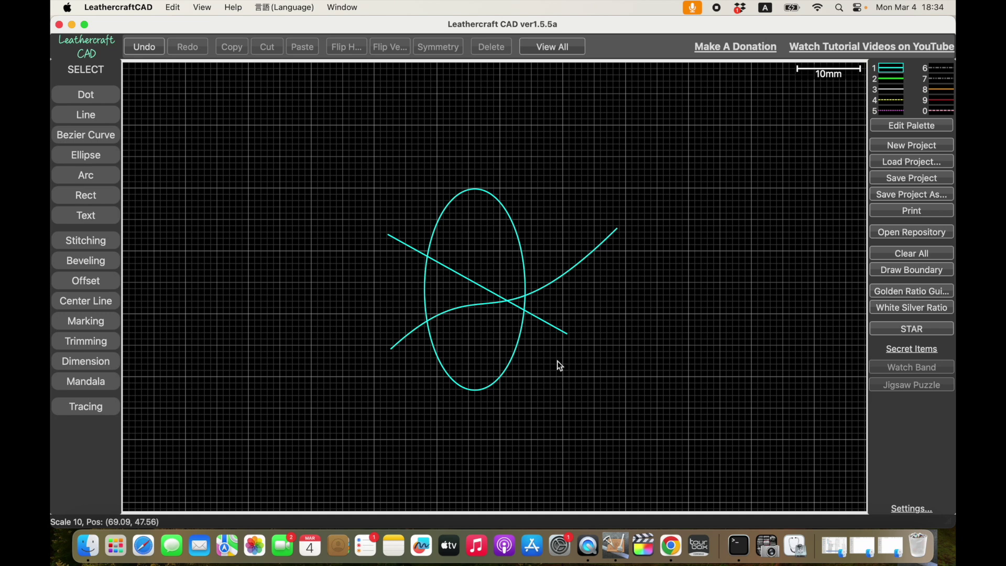
Select the ellipse, nudge it slightly right, and open its context menu
left_click(515, 349)
left_click_drag(515, 349, 535, 355)
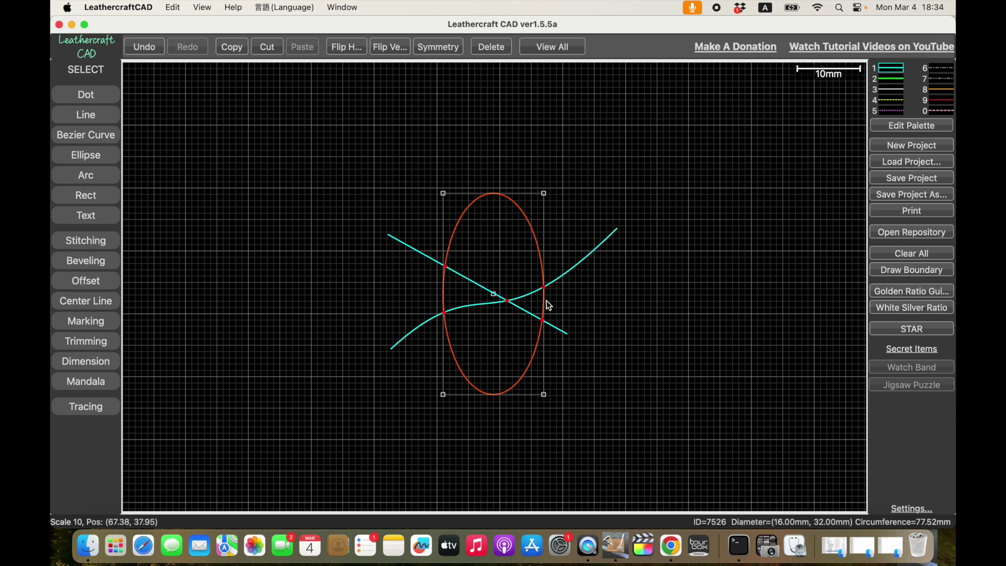
right_click(533, 234)
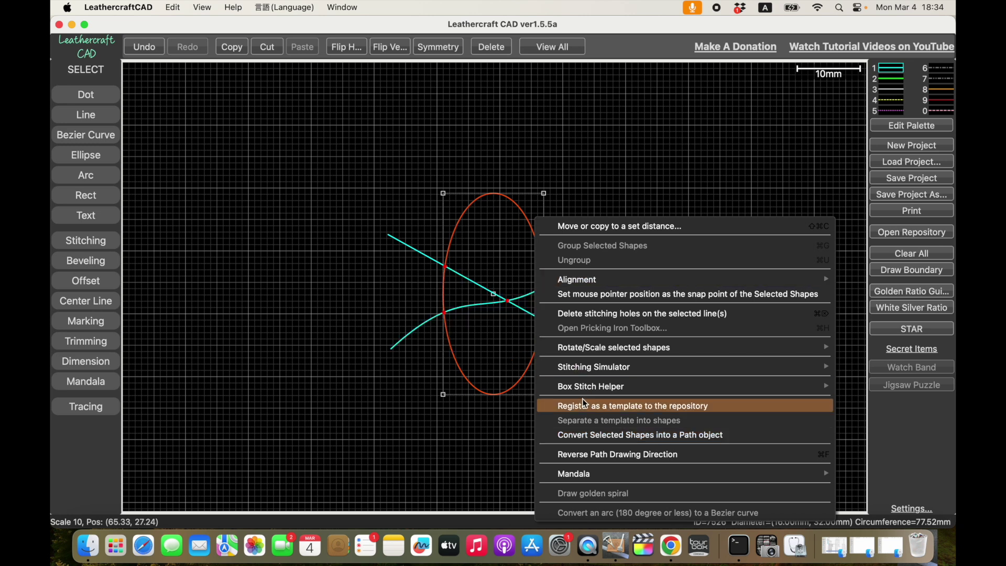
Convert the ellipse into a path object and tilt it by rotating
left_click(680, 438)
left_click(490, 199)
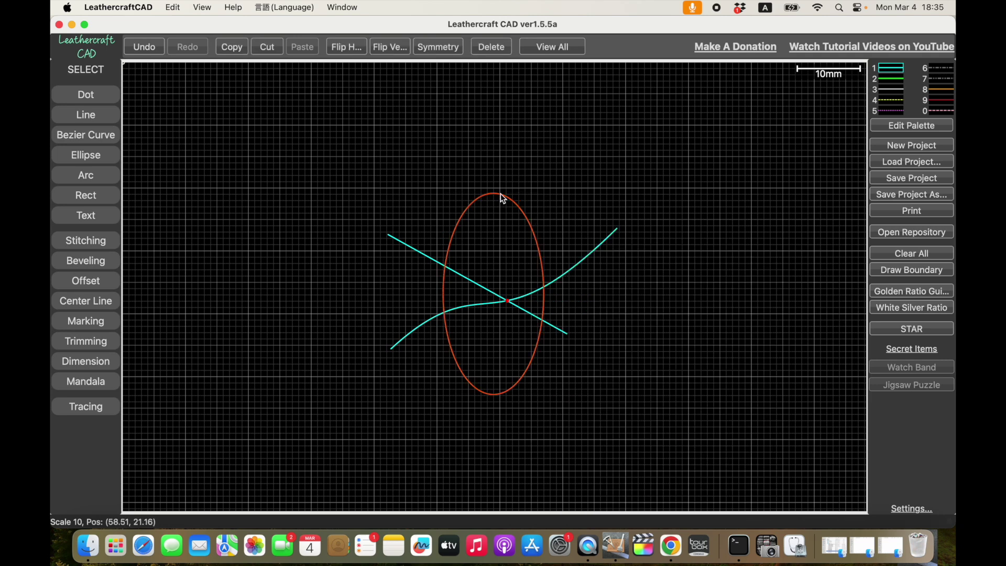
scroll(523, 219, "down", 1)
scroll(523, 219, "down", 4)
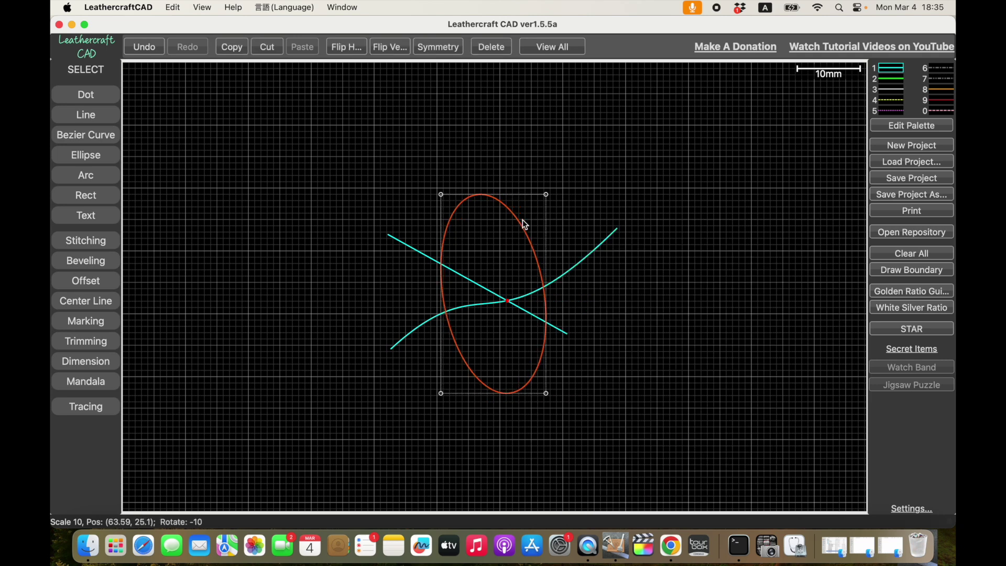
scroll(523, 219, "down", 1)
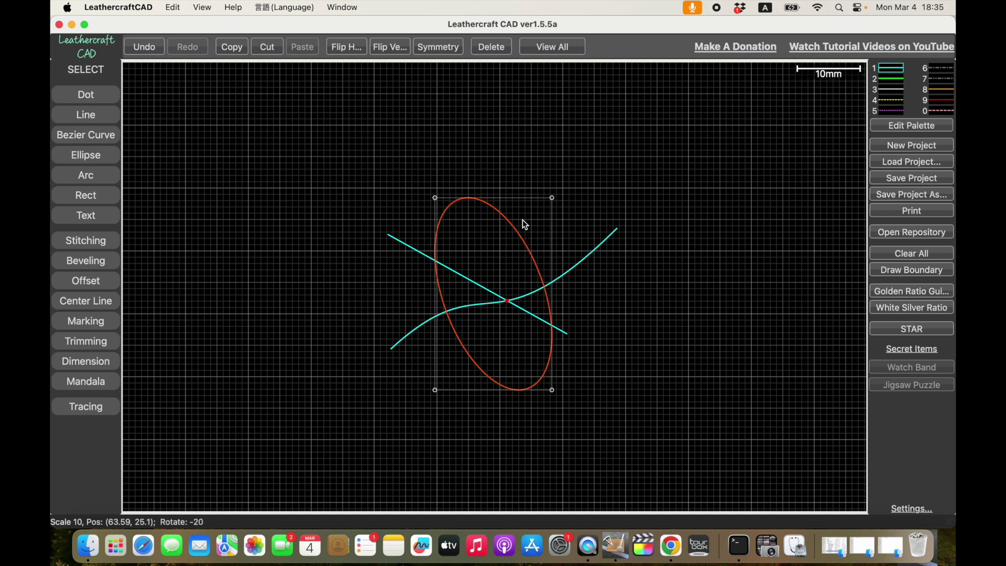
scroll(523, 219, "up", 2)
scroll(523, 219, "up", 1)
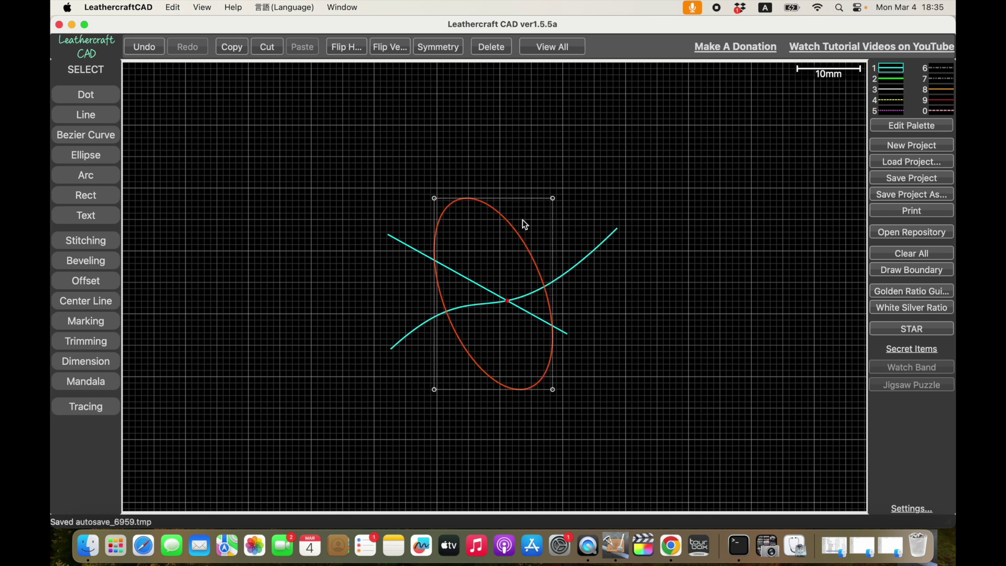
left_click(550, 208)
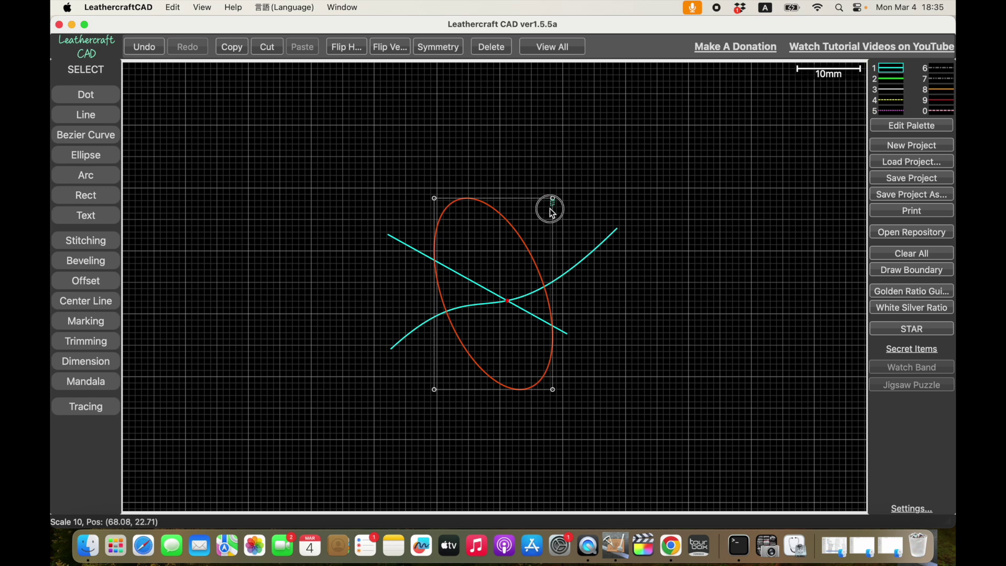
left_click(528, 250)
scroll(528, 251, "down", 3)
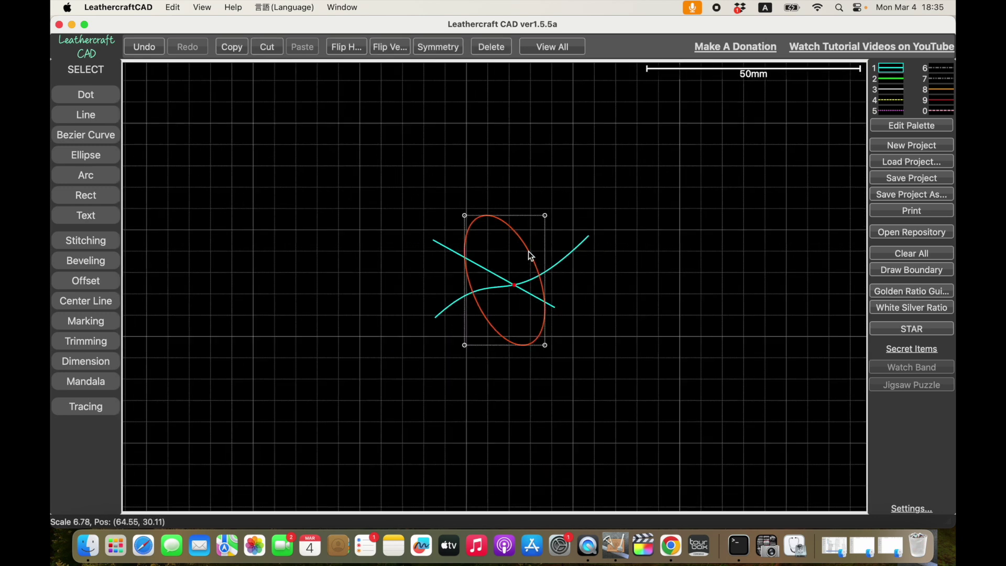
scroll(527, 250, "up", 3)
Select all shapes and rotate them together, then clear the selection
key("super+a")
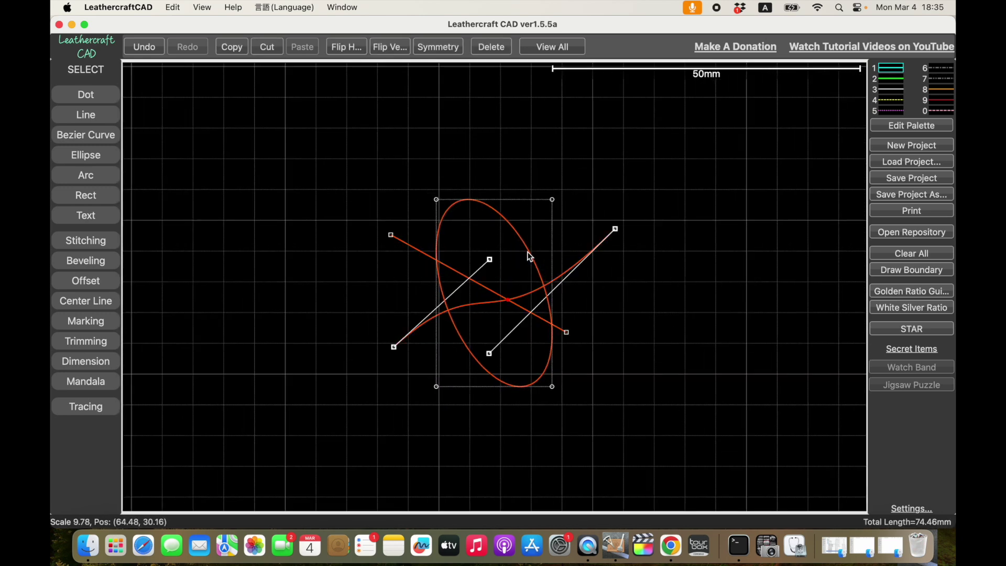
scroll(527, 252, "down", 6, "shift")
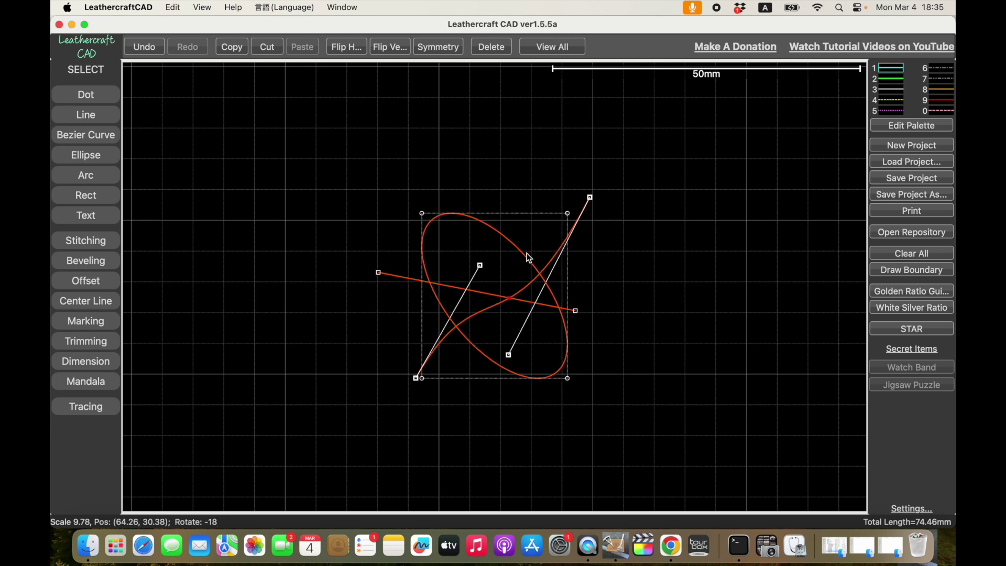
scroll(528, 257, "down", 6, "shift")
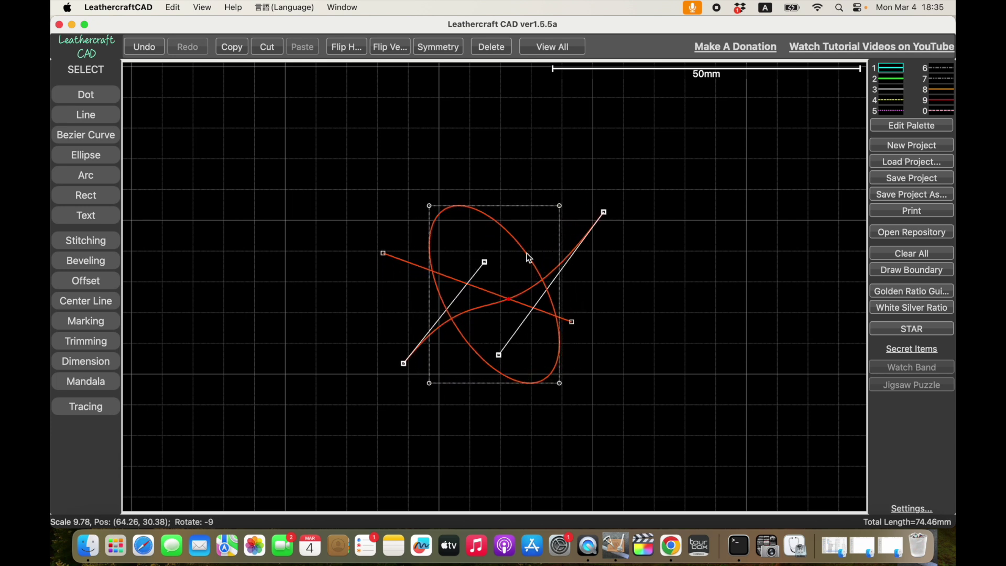
left_click(612, 329)
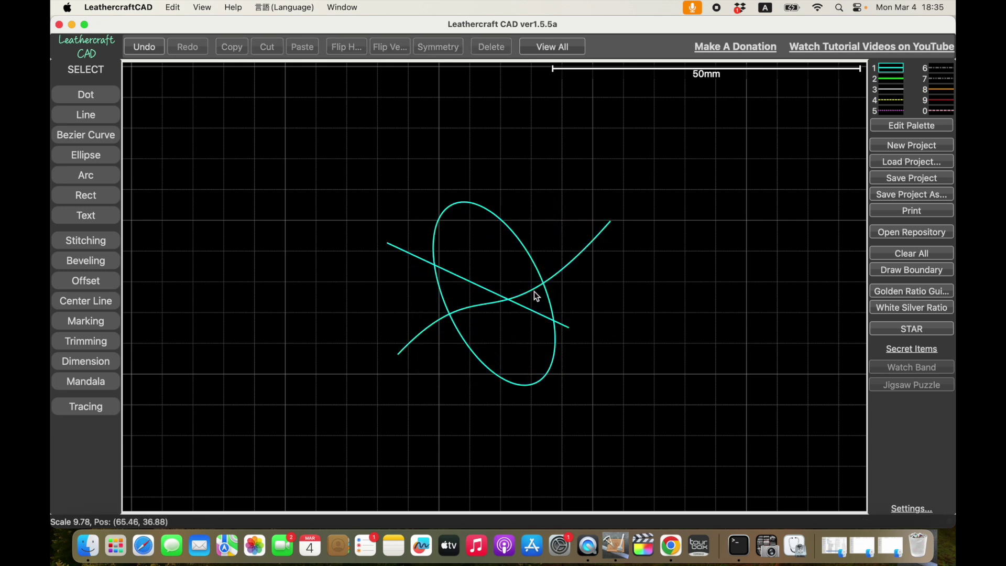
Reselect the curve, ellipse and line and copy them to the clipboard
left_click(489, 304)
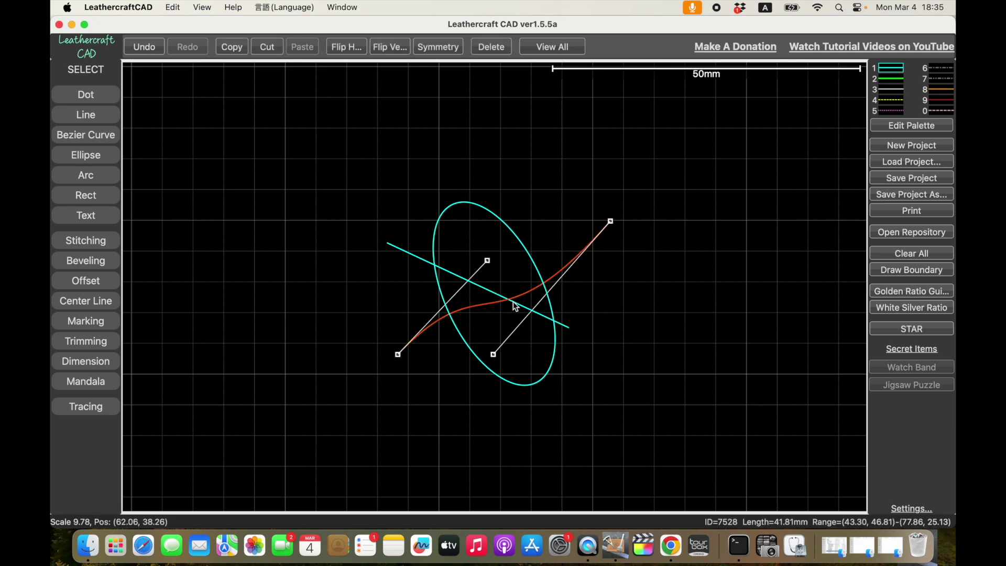
key("super+a")
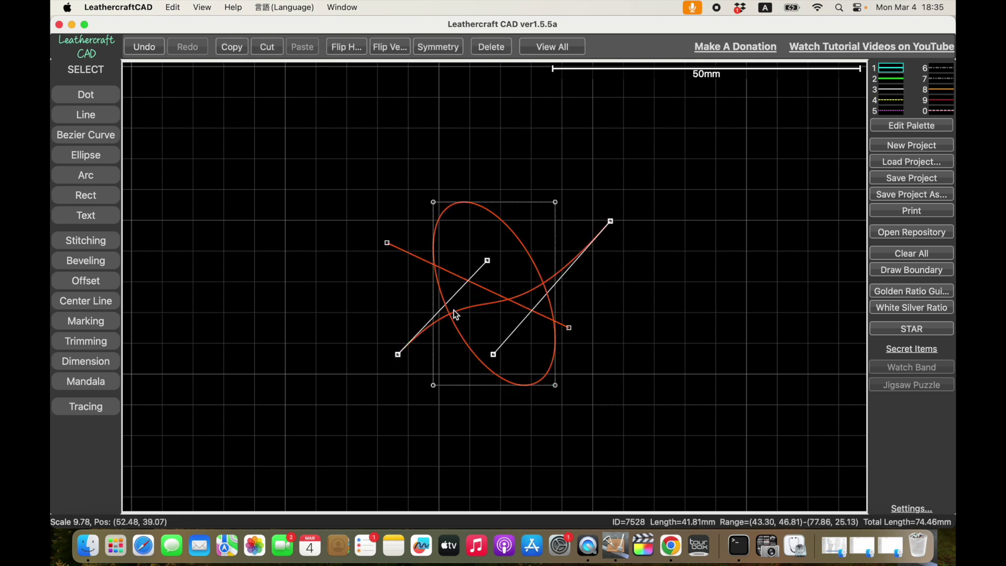
key("super+c")
left_click(637, 292)
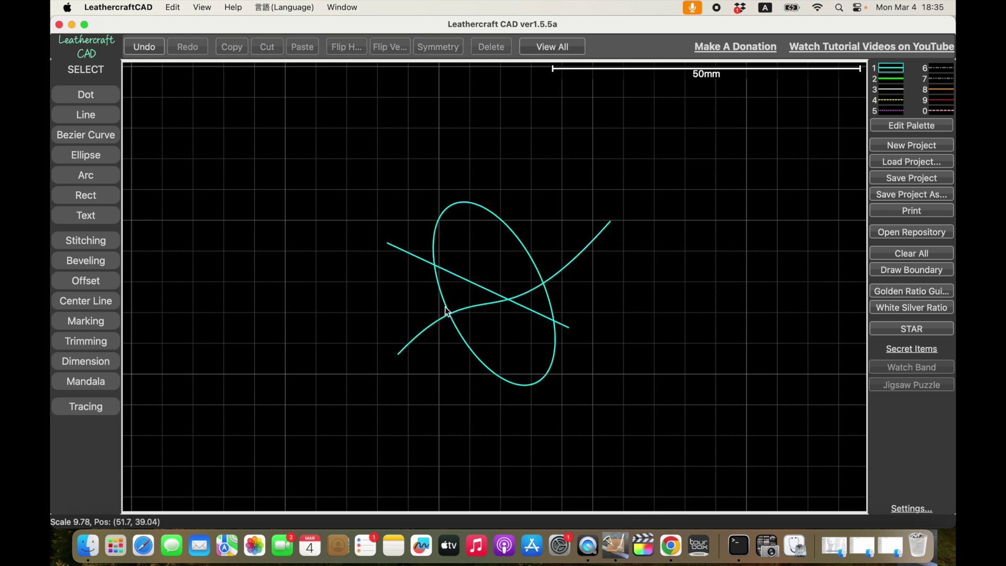
Draw a tall, roughly 10 × 32 mm ellipse left of the figure and convert it to a path object
left_click(83, 242)
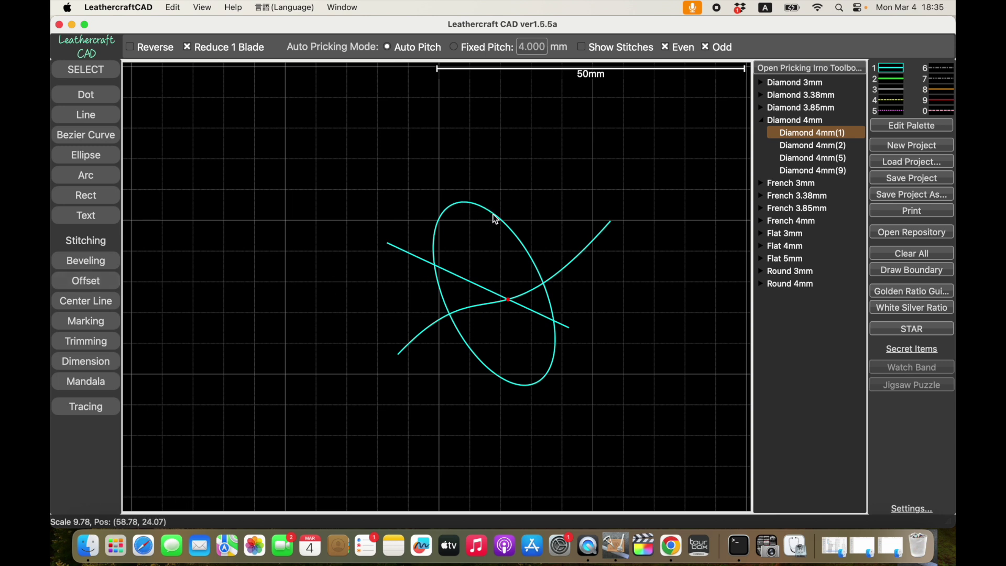
left_click(112, 159)
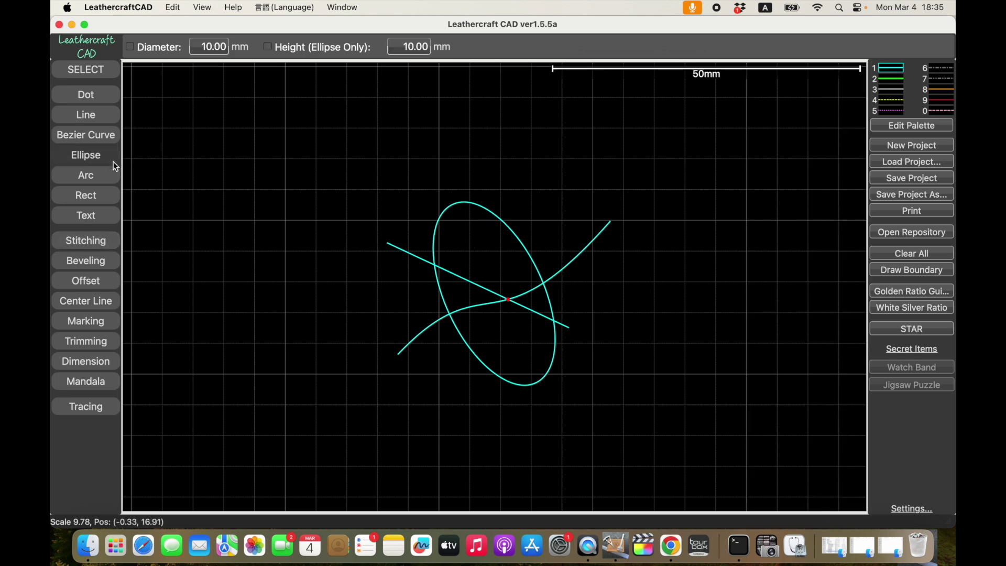
left_click_drag(218, 204, 251, 303)
right_click(251, 234)
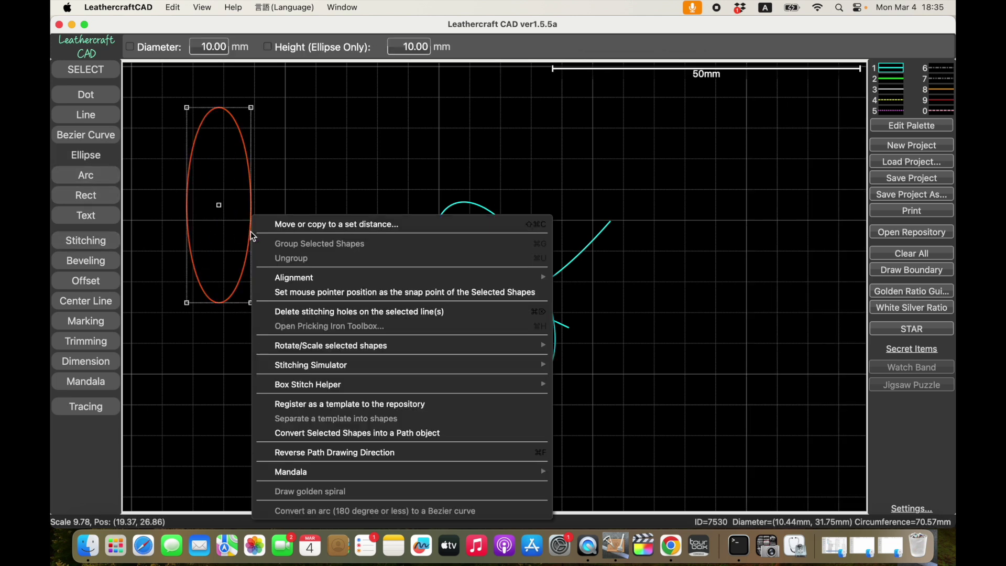
left_click(352, 433)
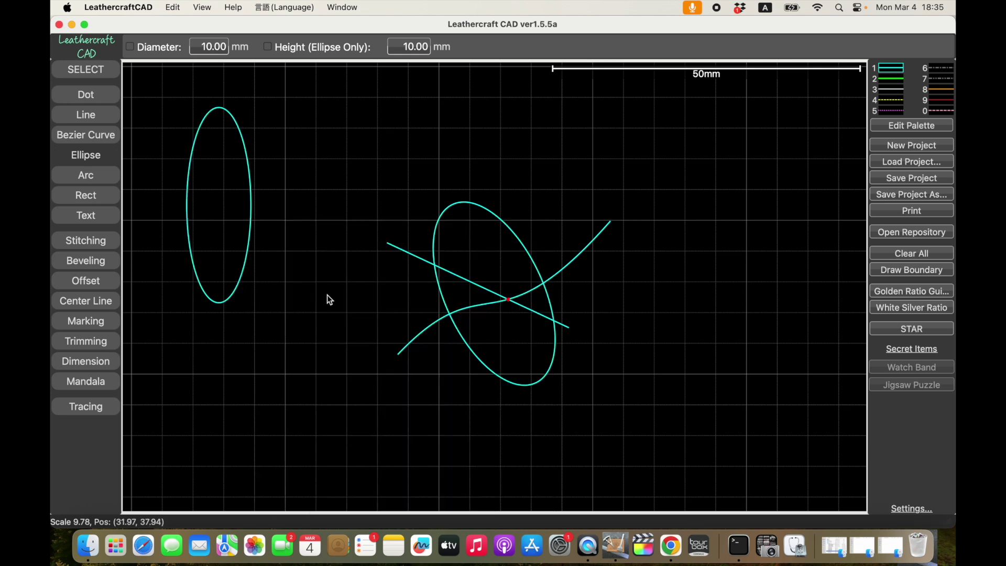
Move the second ellipse right, closer to the crossed shapes
left_click_drag(253, 218, 224, 160)
left_click(114, 65)
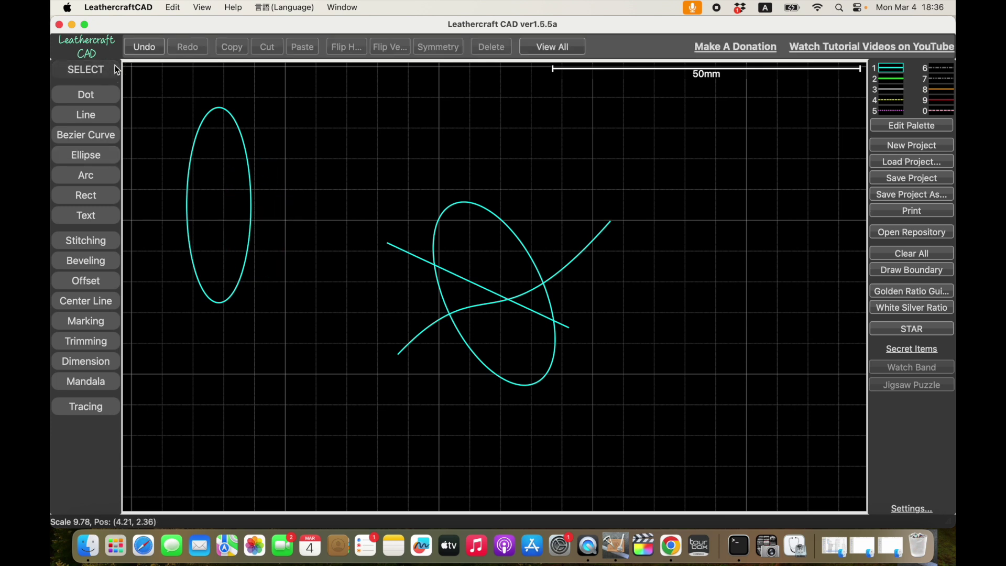
left_click(248, 155)
left_click_drag(247, 156, 355, 235)
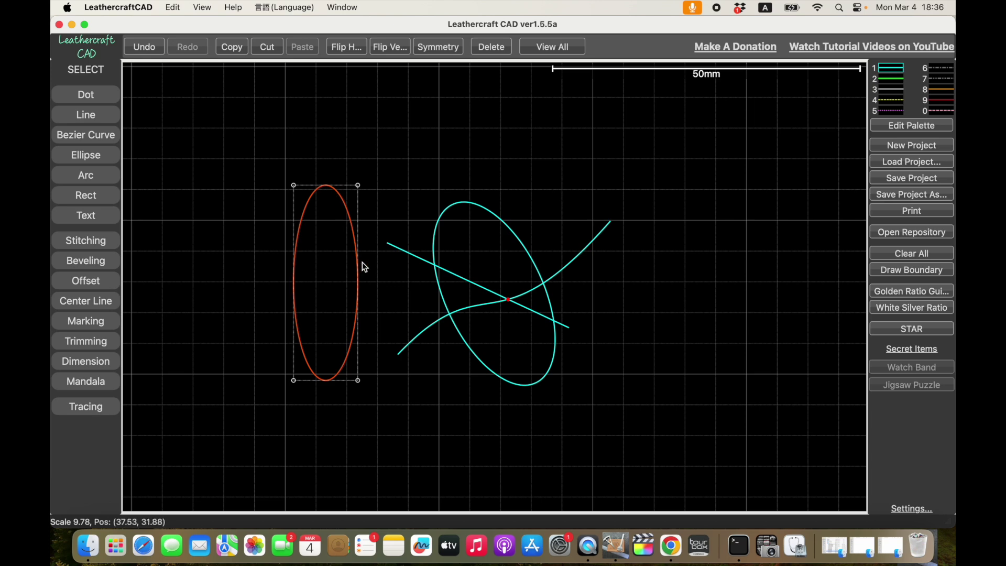
Tilt the second ellipse a few degrees and shrink it slightly
scroll(360, 268, "down", 5)
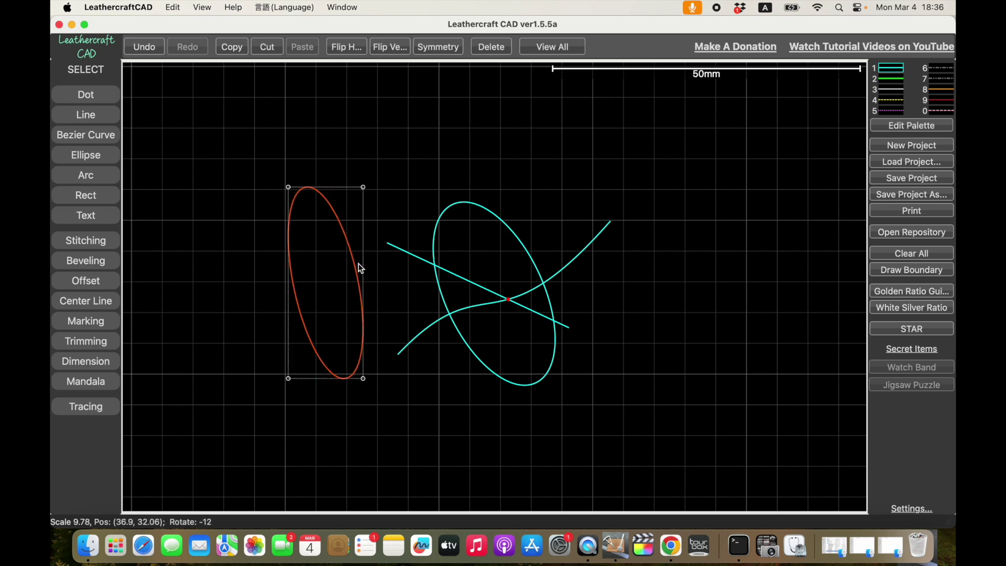
scroll(360, 268, "up", 4)
scroll(360, 268, "up", 3)
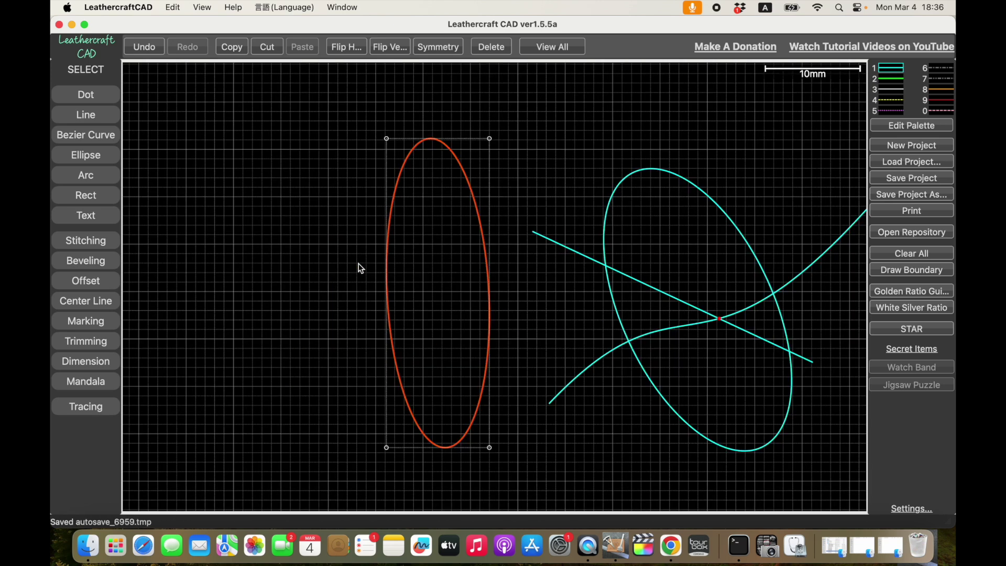
scroll(361, 269, "down", 9, "shift")
scroll(360, 268, "up", 4, "shift")
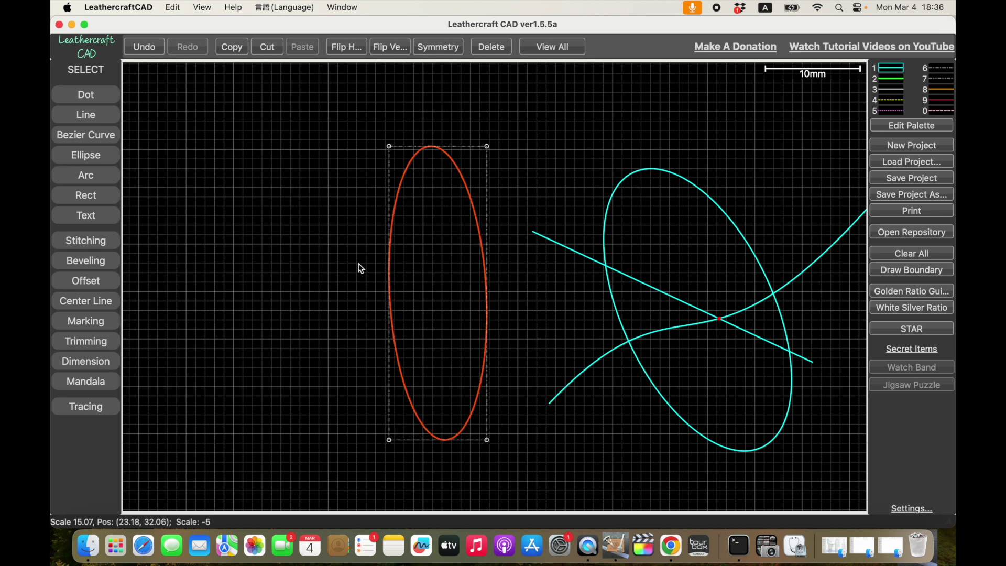
scroll(360, 268, "down", 4, "shift")
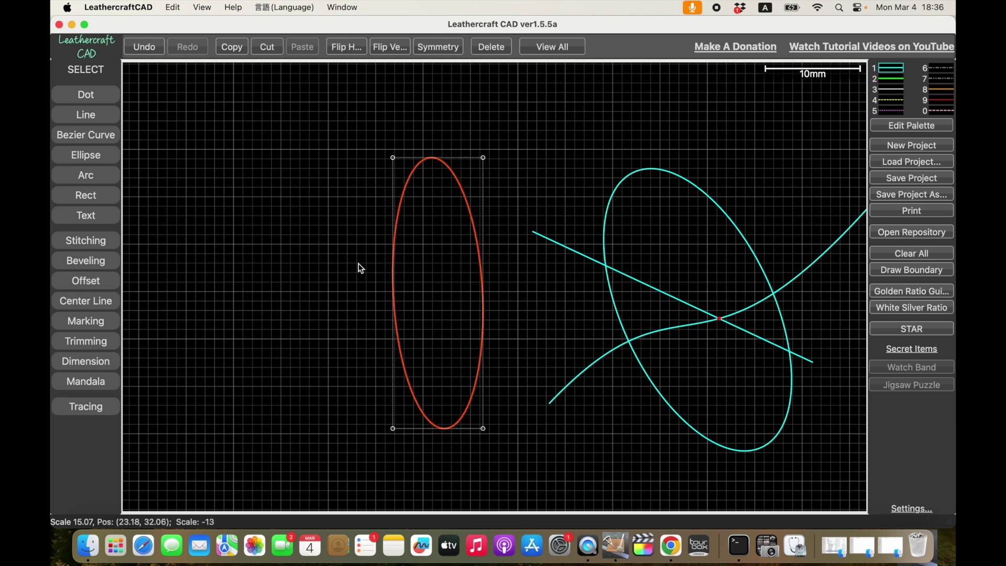
scroll(360, 268, "down", 8)
scroll(360, 268, "up", 8)
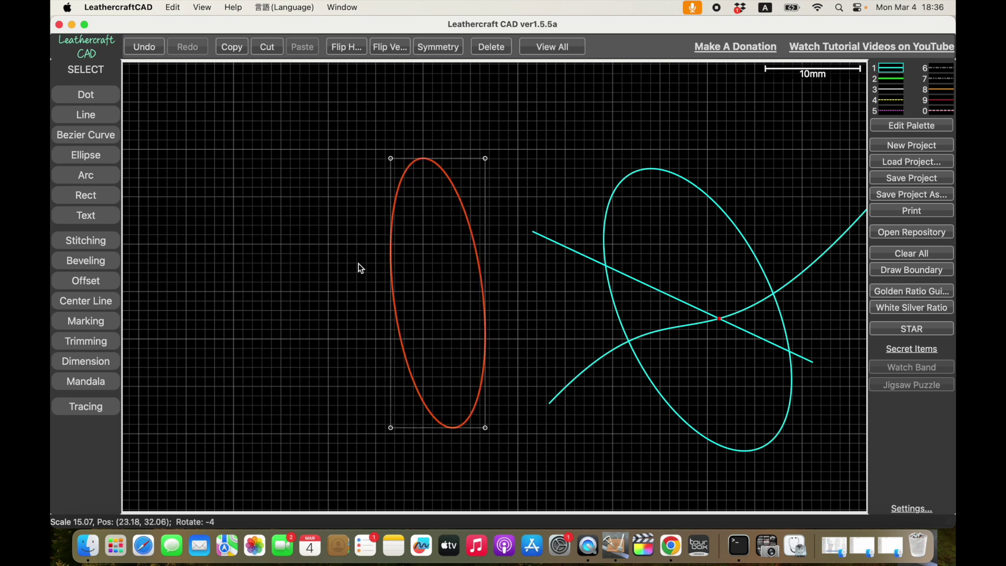
scroll(360, 268, "down", 9)
scroll(360, 268, "up", 3)
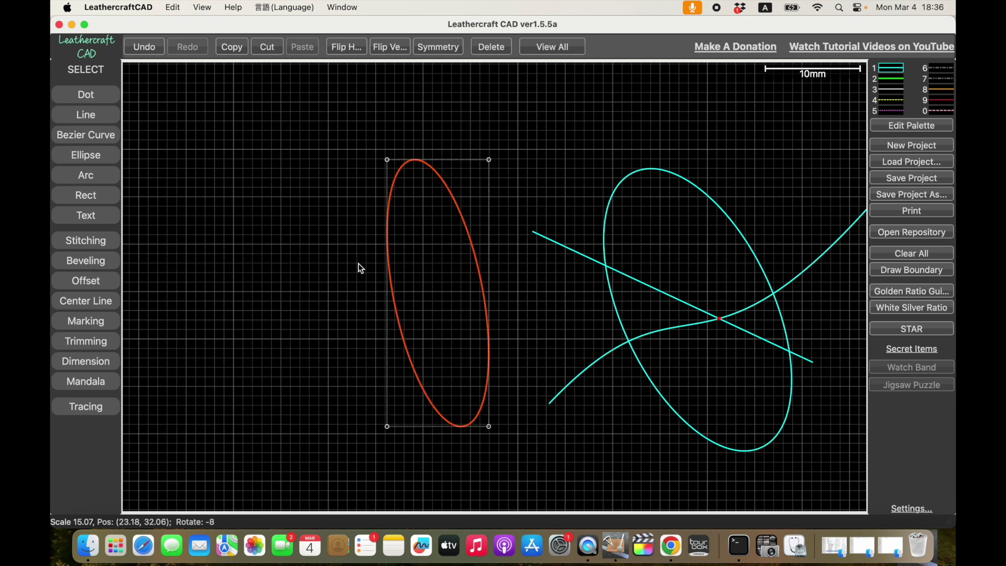